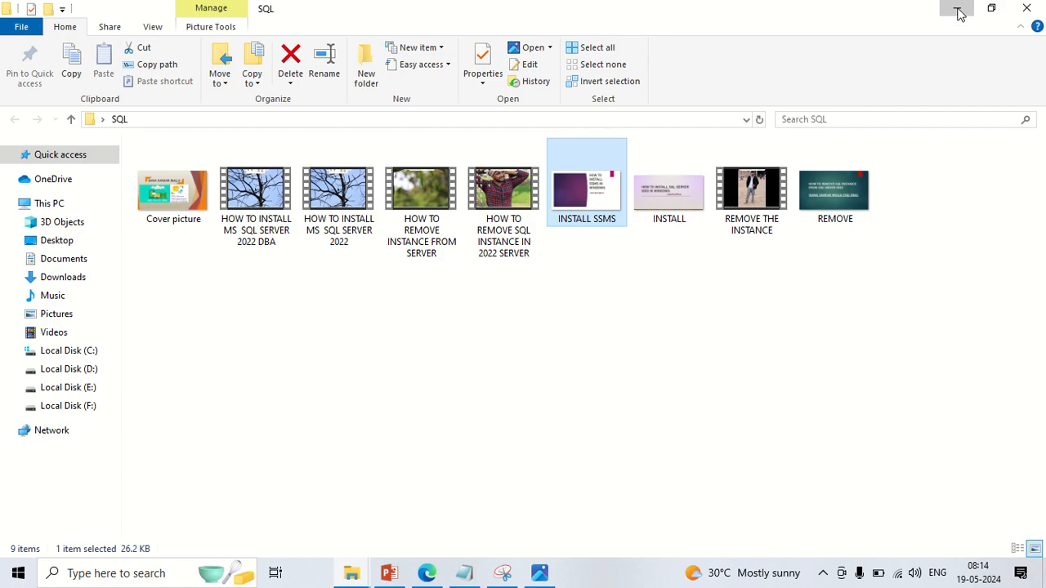
Minimize the SQL folder window and refresh the desktop.
{"action": "left_click", "coordinate": [956, 10]}
{"action": "right_click", "coordinate": [319, 163]}
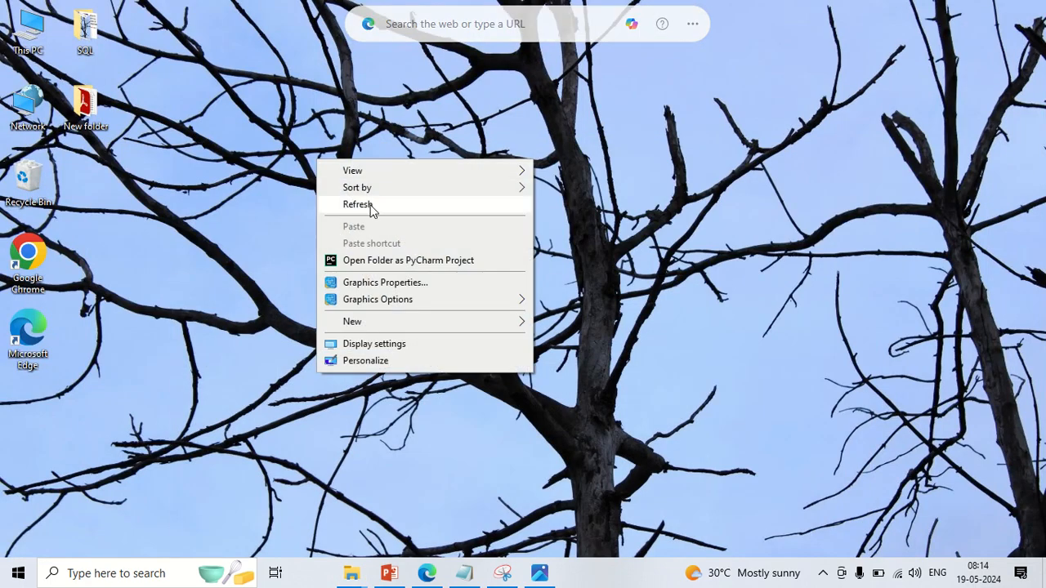
{"action": "left_click", "coordinate": [364, 204]}
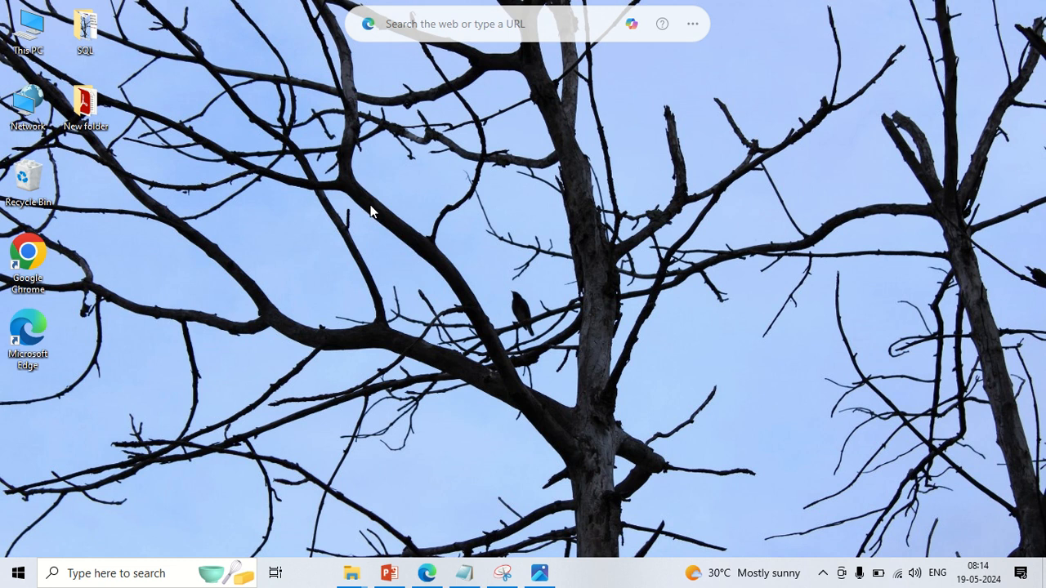
Open the SQL Server 2022 Installation Center from the Microsoft SQL Server 2022 program group.
{"action": "left_click", "coordinate": [117, 575]}
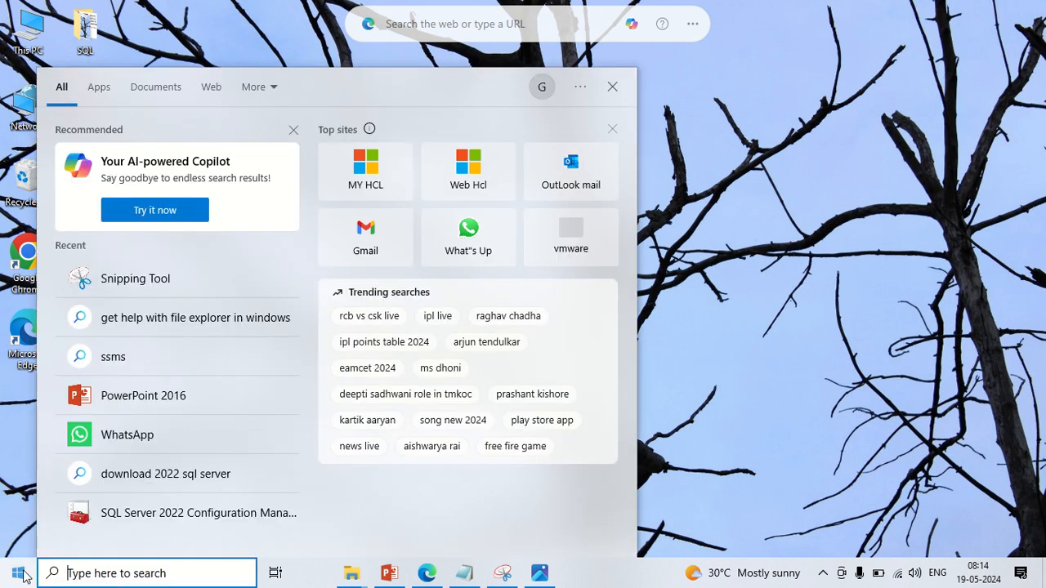
{"action": "left_click", "coordinate": [23, 575]}
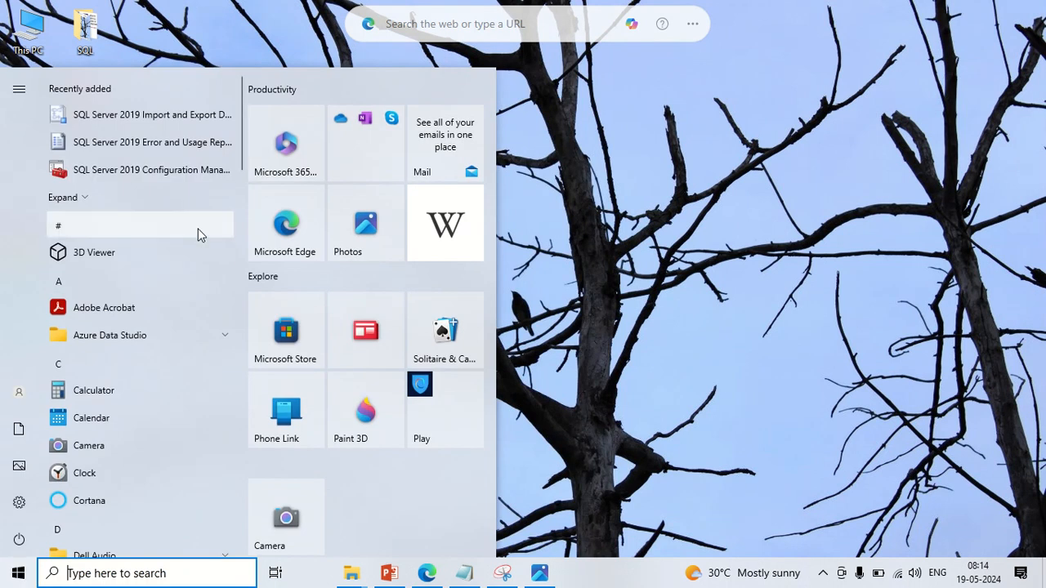
{"action": "scroll", "coordinate": [198, 228], "scroll_direction": "down", "scroll_amount": 10}
{"action": "scroll", "coordinate": [191, 243], "scroll_direction": "down", "scroll_amount": 8}
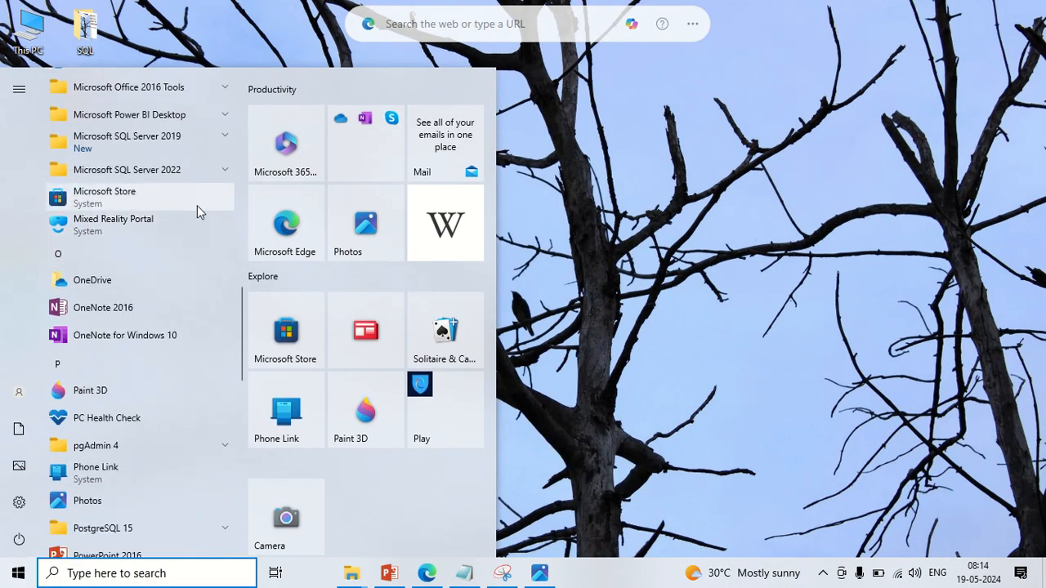
{"action": "left_click", "coordinate": [225, 170]}
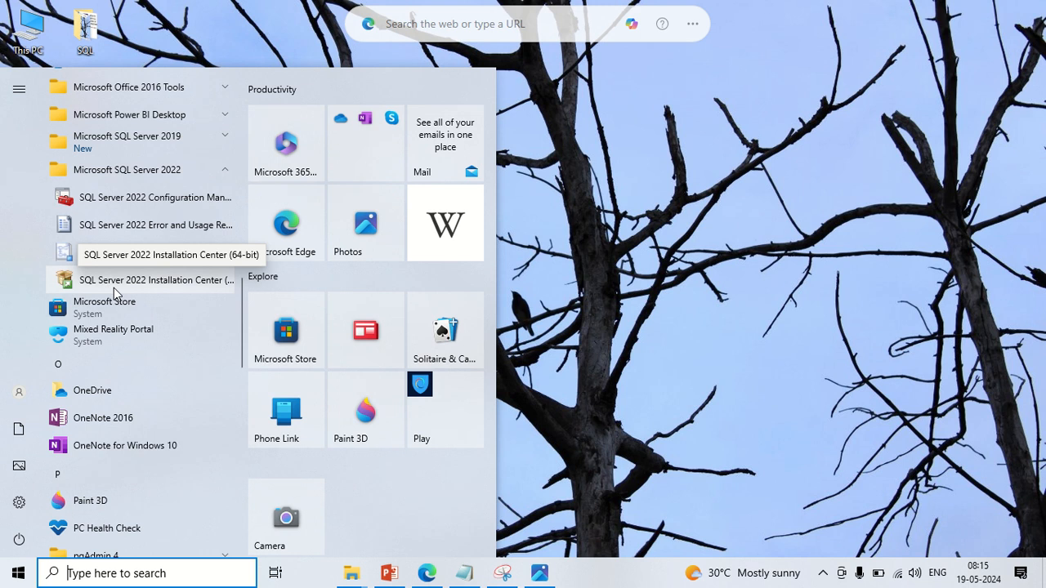
{"action": "left_click", "coordinate": [173, 280]}
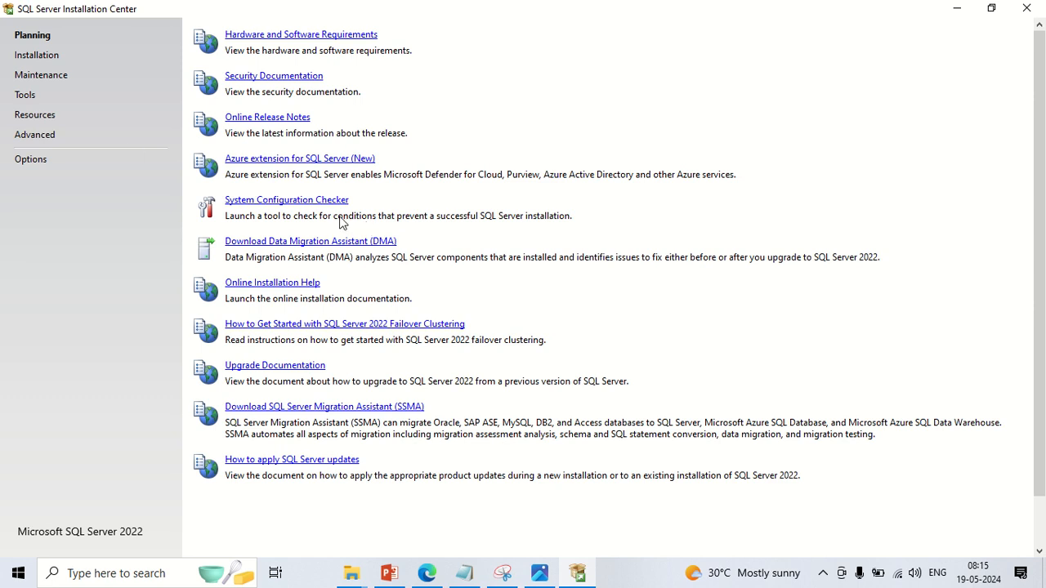
Show the Installation options and open the download page for SQL Server Management Tools.
{"action": "left_click", "coordinate": [349, 200]}
{"action": "left_click", "coordinate": [39, 61]}
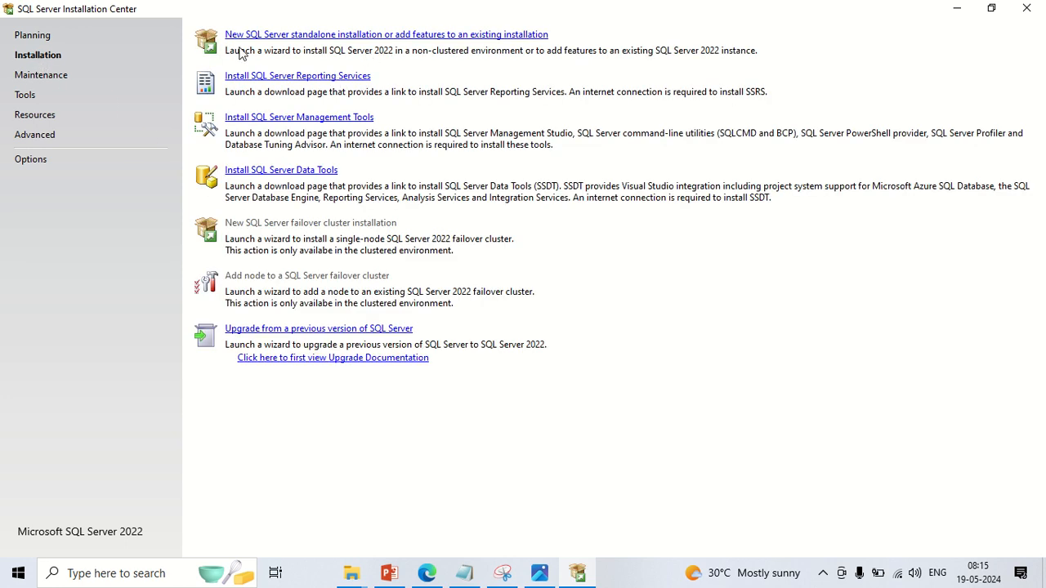
{"action": "left_click", "coordinate": [324, 40]}
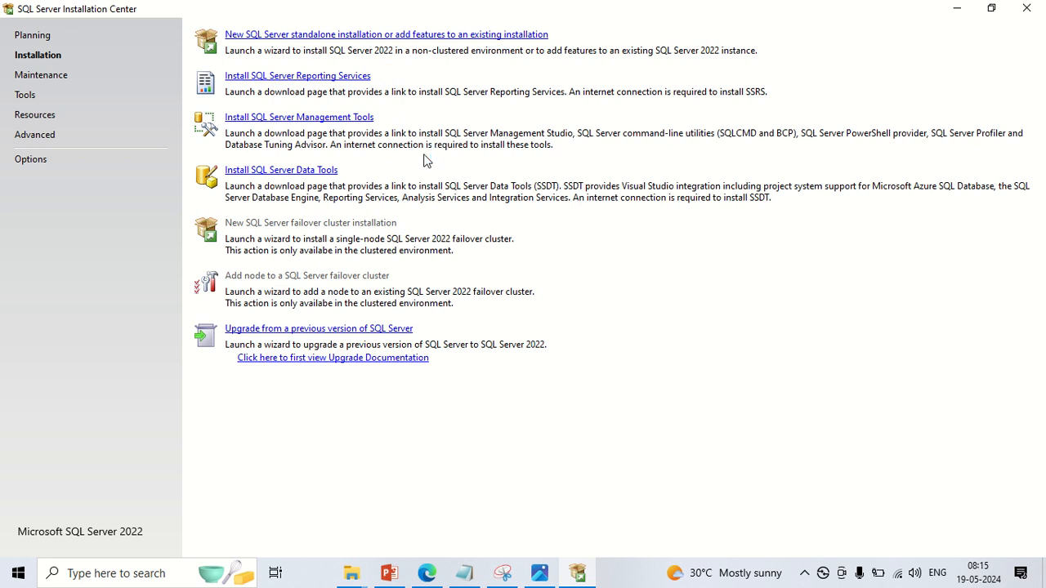
{"action": "left_click", "coordinate": [288, 118]}
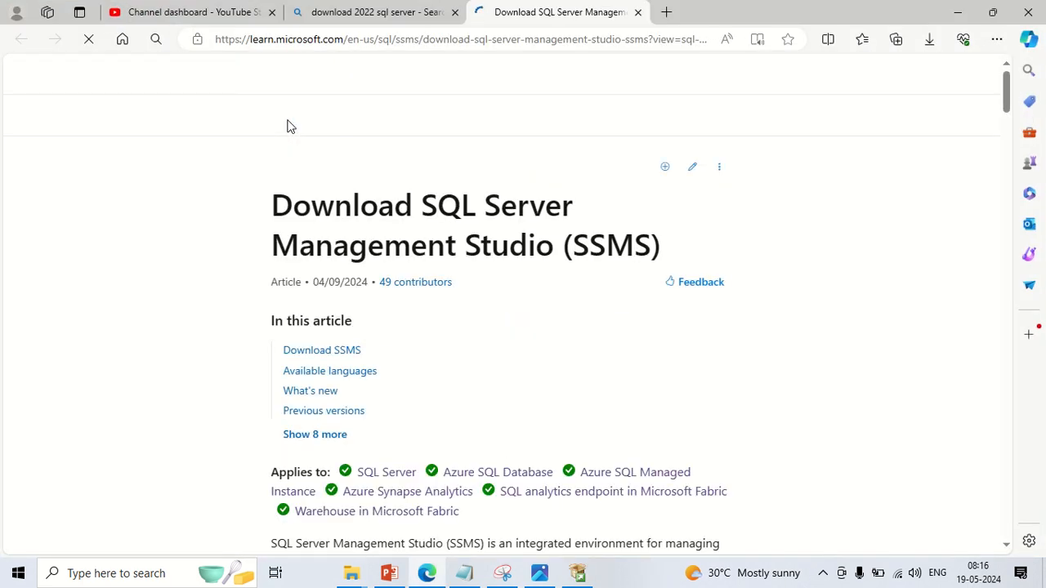
Find the Download SSMS section of the article and download SQL Server Management Studio (SSMS) 20.1.
{"action": "scroll", "coordinate": [601, 338], "scroll_direction": "down", "scroll_amount": 8}
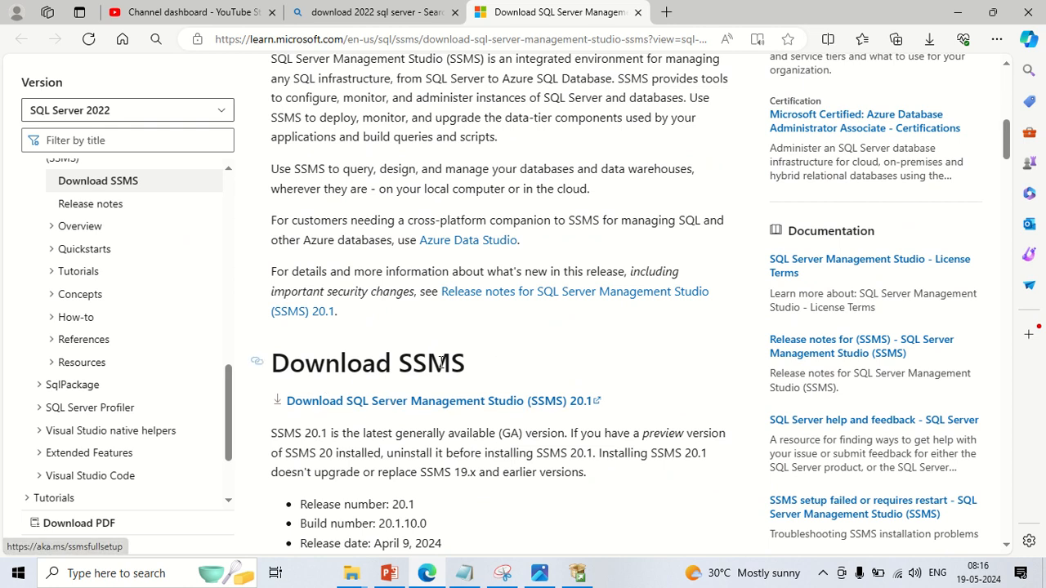
{"action": "scroll", "coordinate": [445, 362], "scroll_direction": "up", "scroll_amount": 5}
{"action": "scroll", "coordinate": [482, 211], "scroll_direction": "up", "scroll_amount": 3}
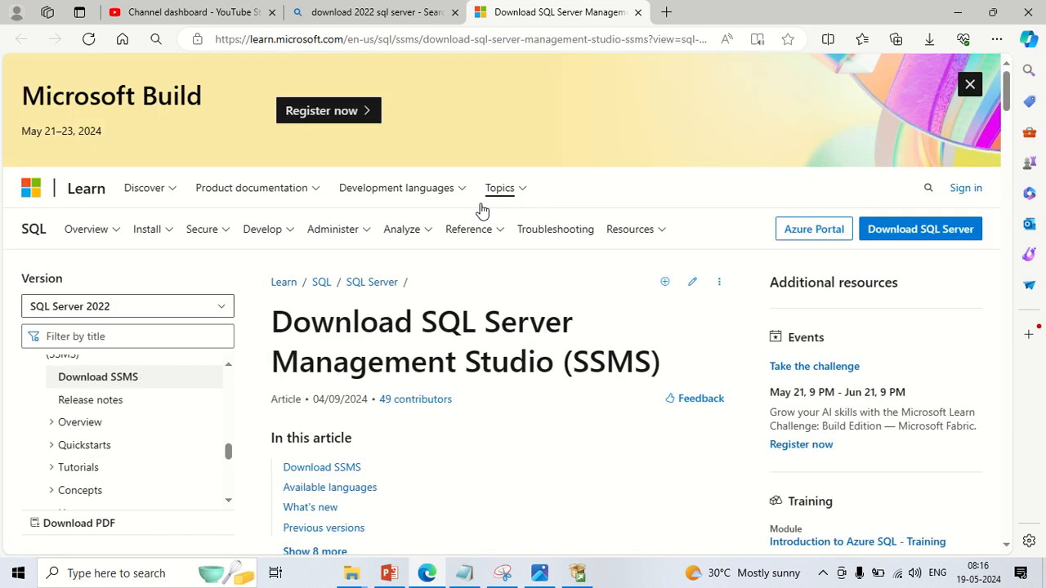
{"action": "scroll", "coordinate": [482, 211], "scroll_direction": "down", "scroll_amount": 6}
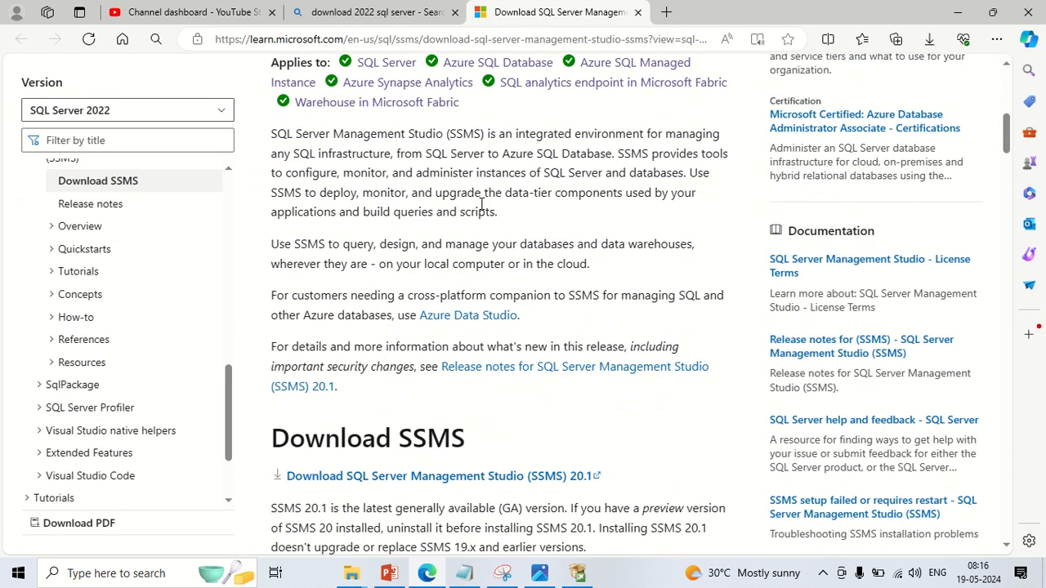
{"action": "scroll", "coordinate": [480, 210], "scroll_direction": "down", "scroll_amount": 2}
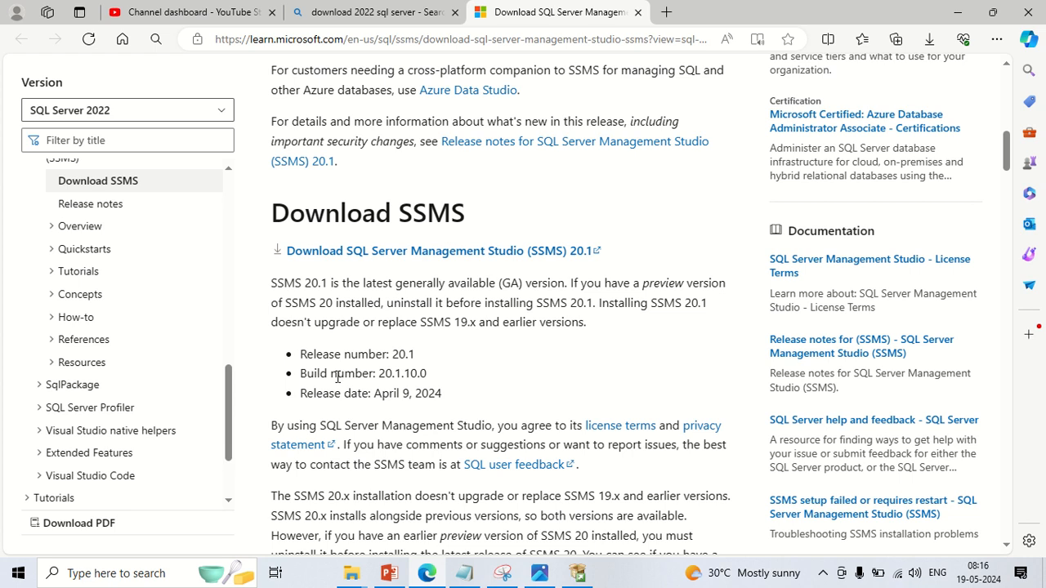
{"action": "left_click", "coordinate": [368, 254]}
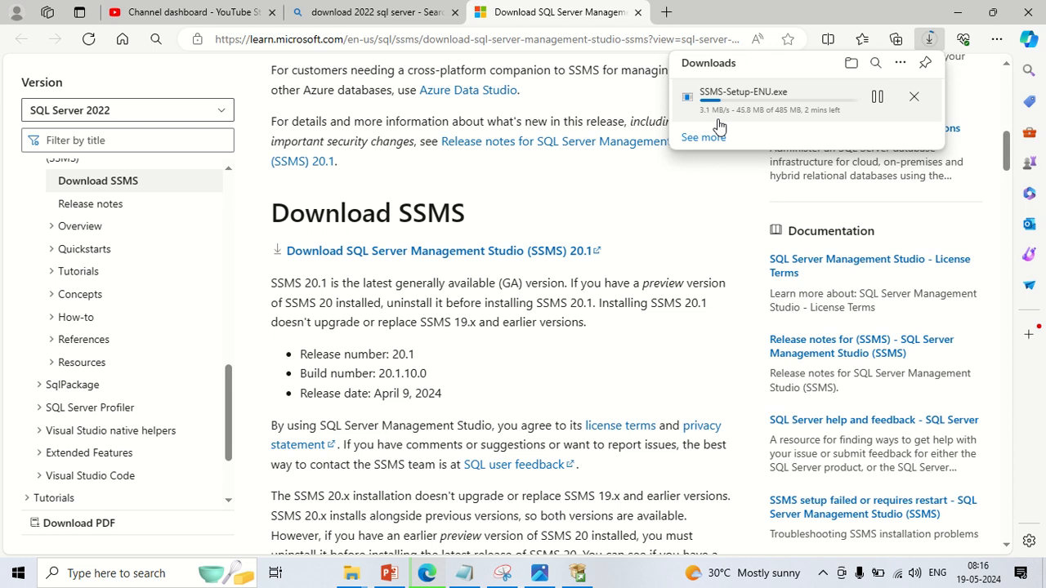
Return to the SQL Server Installation Center and review its Planning, Maintenance, Tools, Resources, Advanced, Options and Installation pages.
{"action": "left_click", "coordinate": [958, 12]}
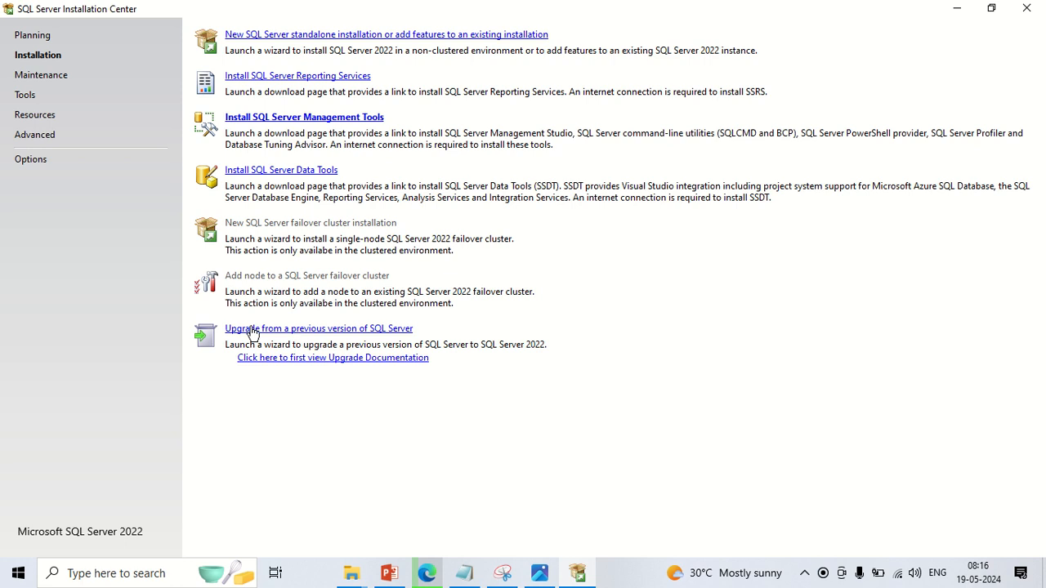
{"action": "left_click", "coordinate": [33, 35]}
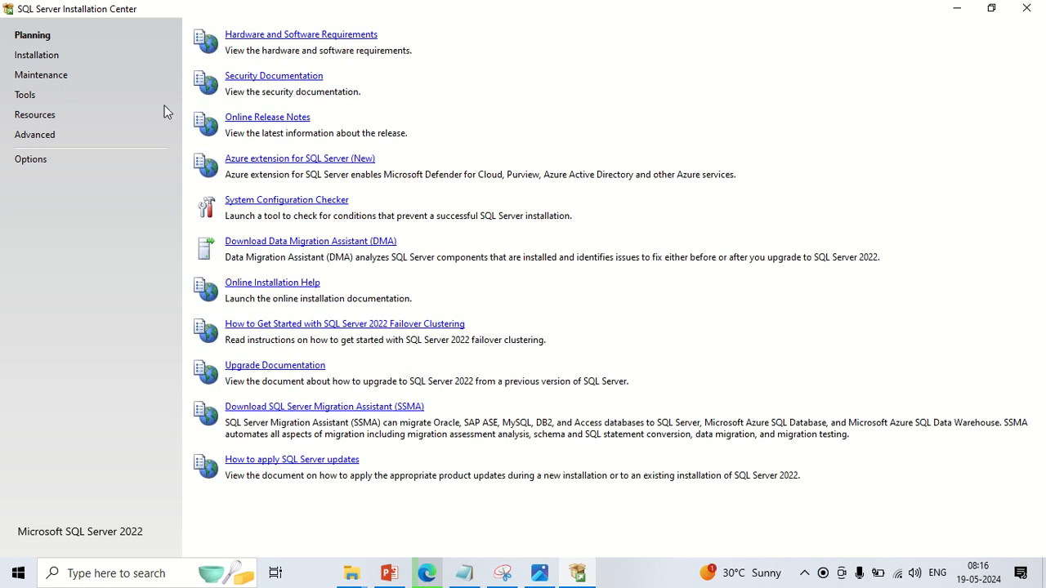
{"action": "left_click", "coordinate": [40, 84]}
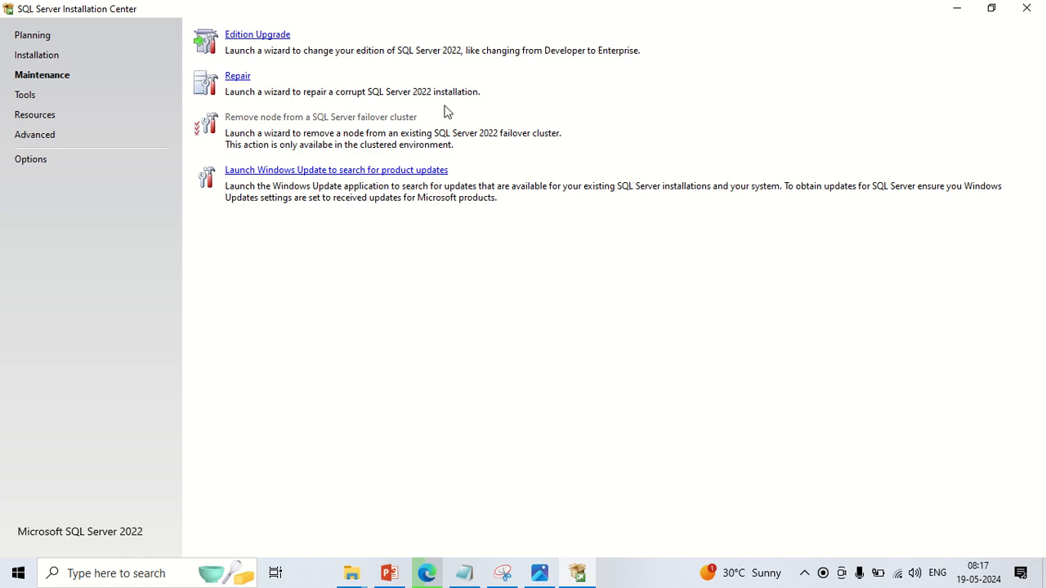
{"action": "left_click", "coordinate": [33, 98]}
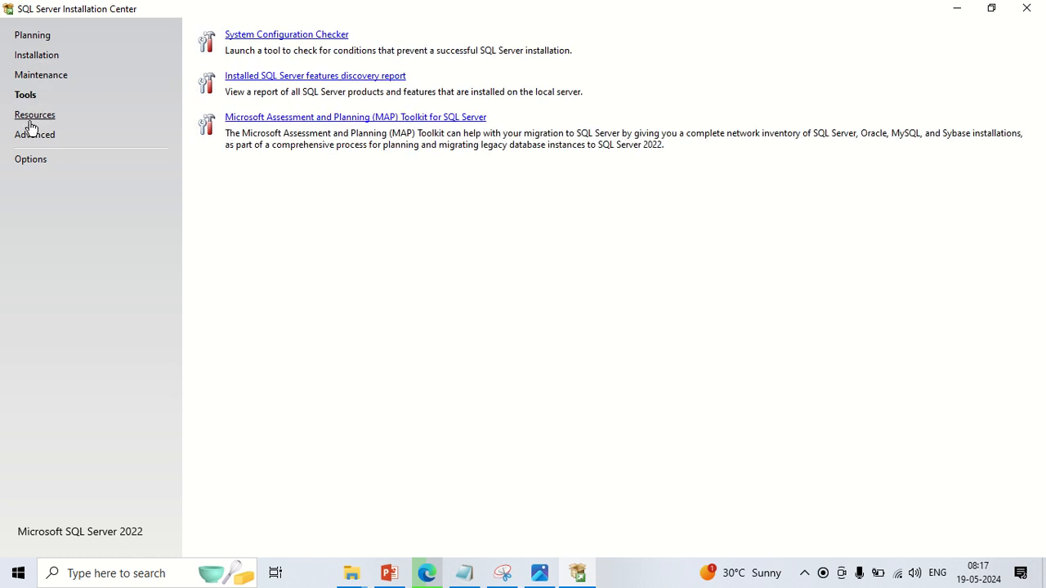
{"action": "left_click", "coordinate": [29, 119]}
{"action": "left_click", "coordinate": [36, 137]}
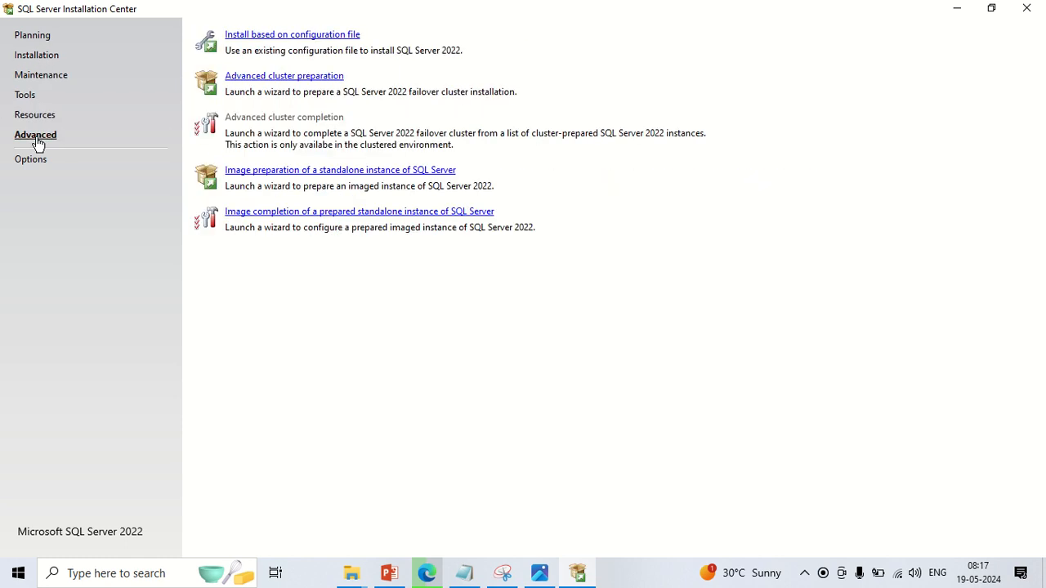
{"action": "left_click", "coordinate": [34, 162]}
{"action": "left_click", "coordinate": [35, 140]}
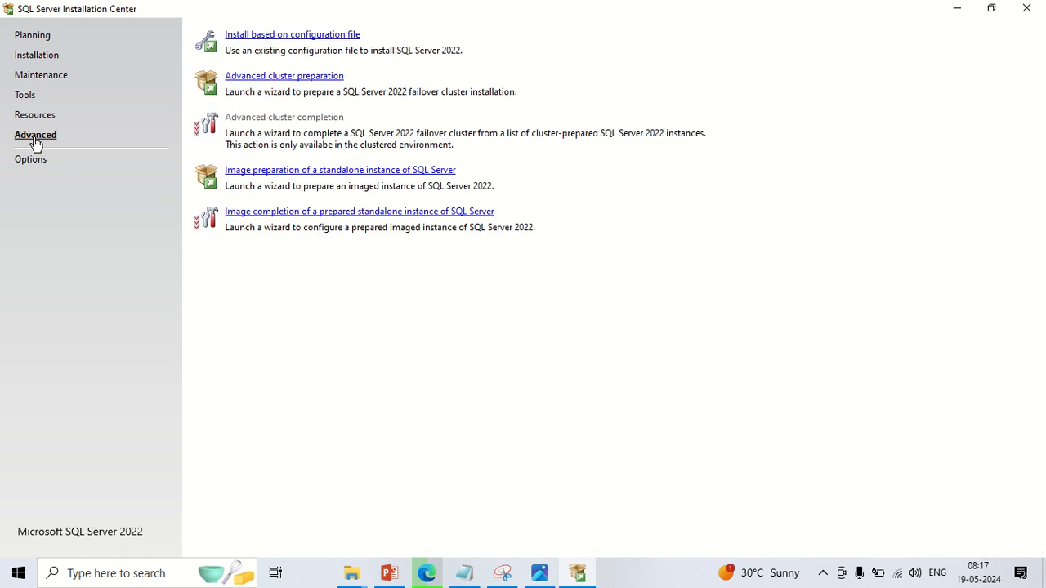
{"action": "left_click", "coordinate": [33, 39]}
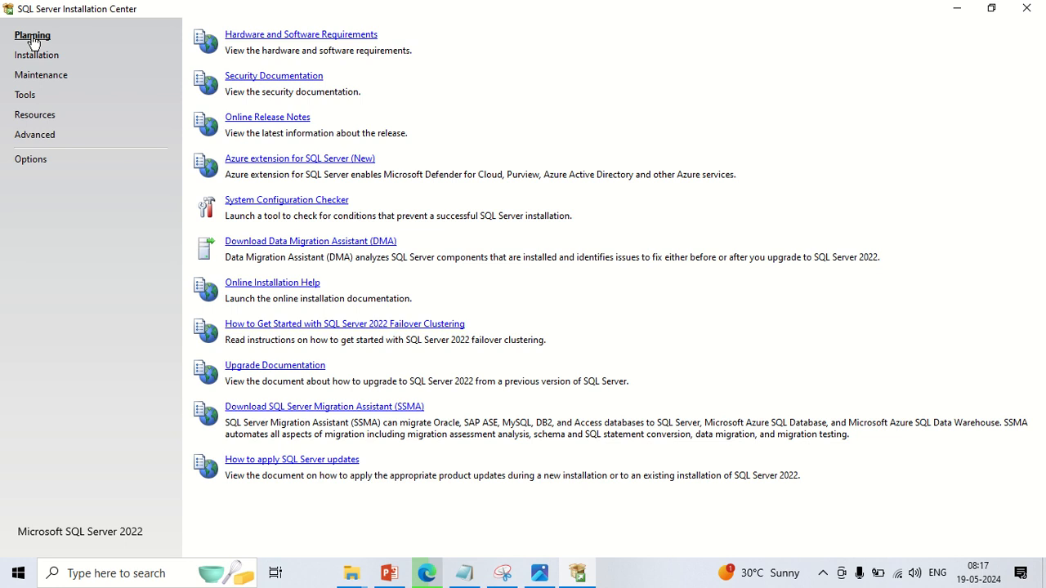
{"action": "left_click", "coordinate": [34, 58]}
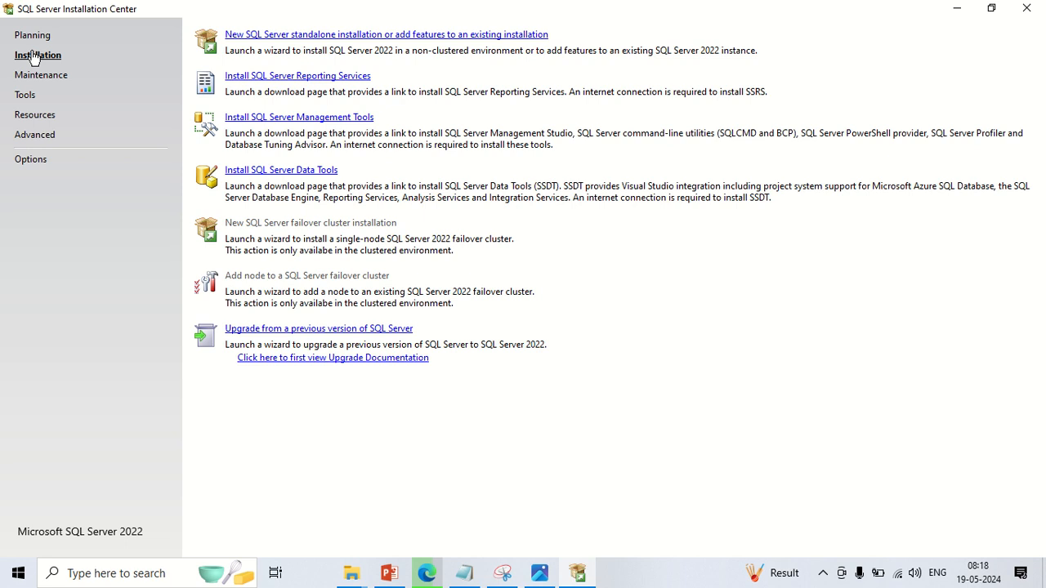
Switch back to Microsoft Edge, check the SSMS-Setup-ENU.exe download and show the file in its folder.
{"action": "left_click", "coordinate": [955, 8]}
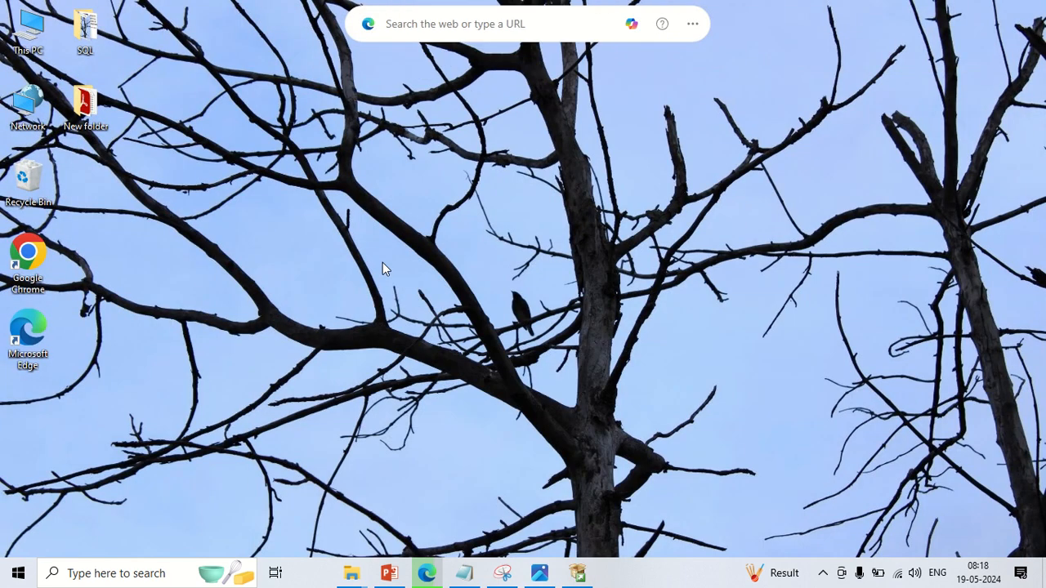
{"action": "left_click", "coordinate": [577, 575]}
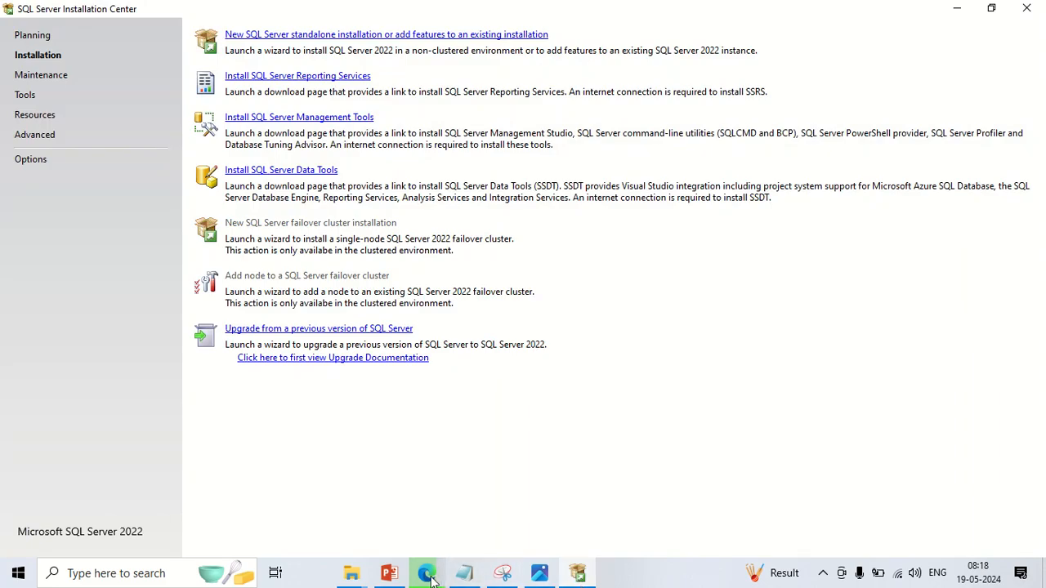
{"action": "left_click", "coordinate": [425, 577]}
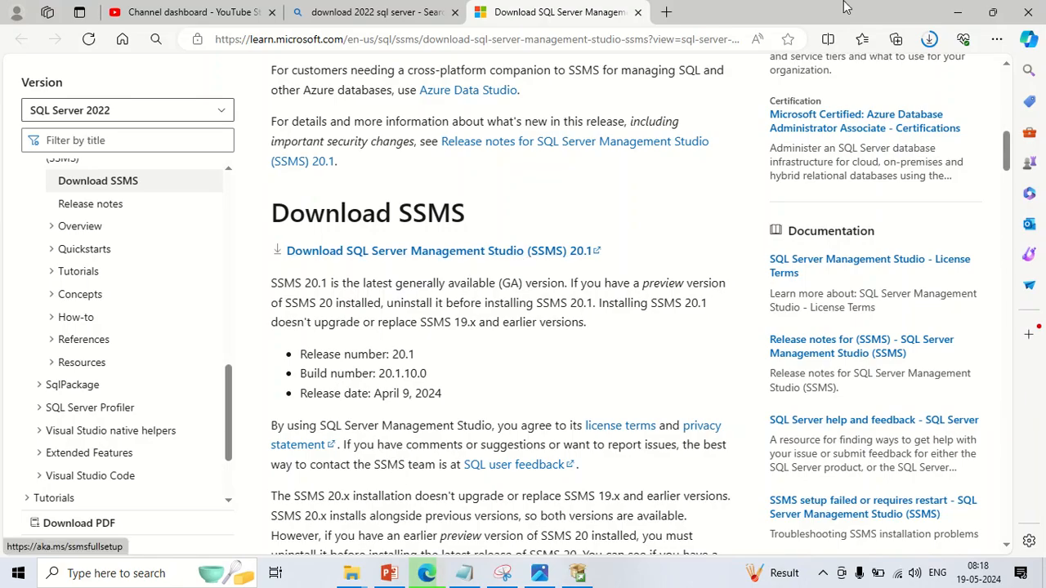
{"action": "left_click", "coordinate": [935, 39]}
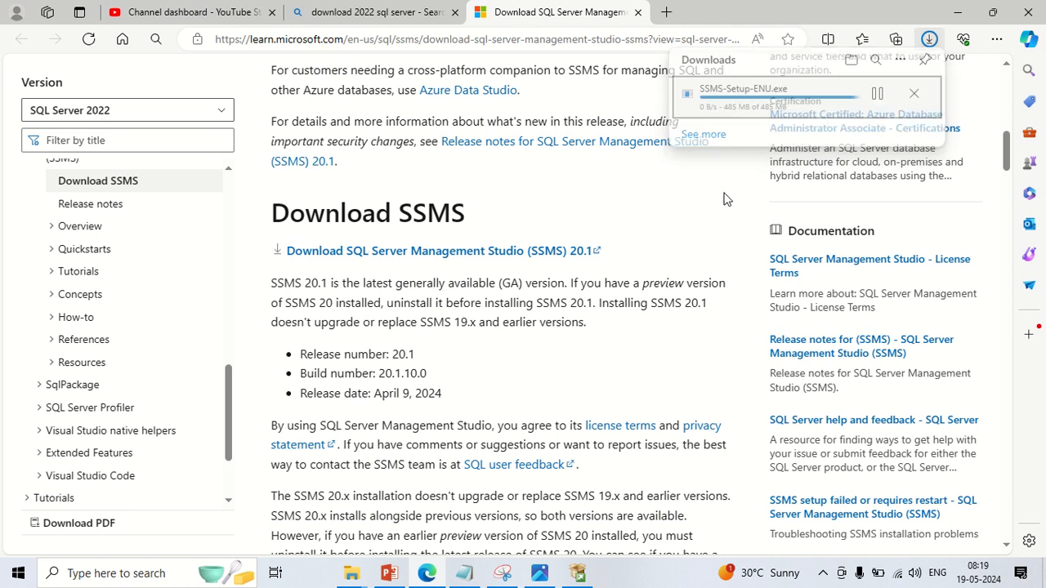
{"action": "left_click", "coordinate": [932, 42]}
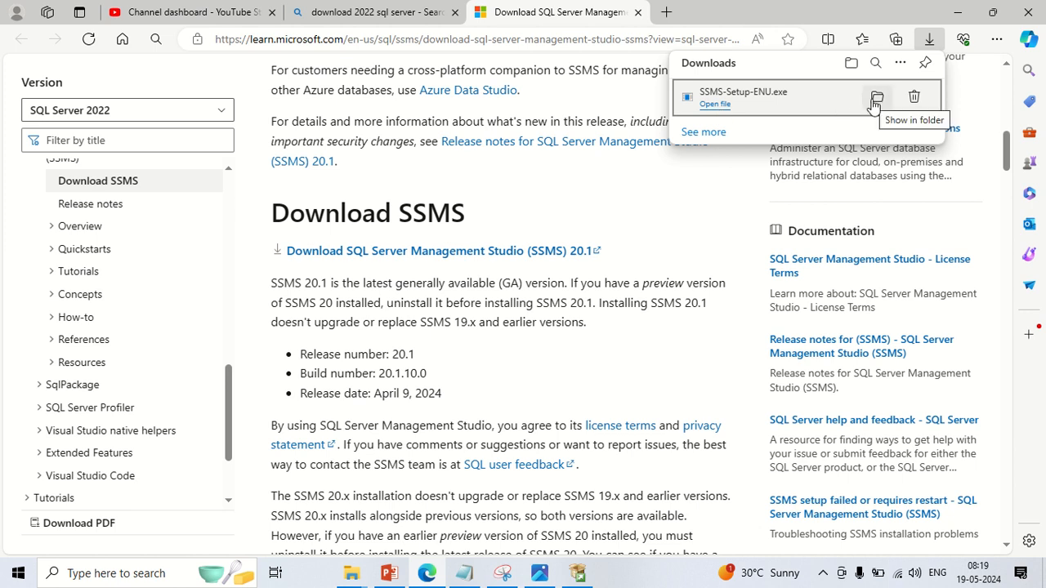
{"action": "left_click", "coordinate": [875, 99]}
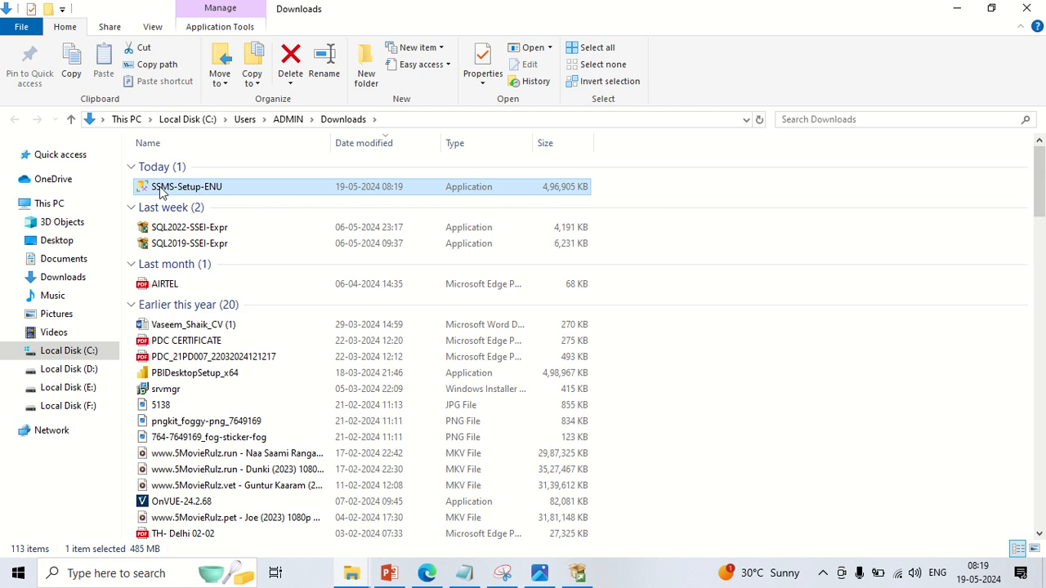
Inspect the General and Compatibility properties of the SSMS-Setup-ENU file, and close its properties.
{"action": "double_click", "coordinate": [207, 187]}
{"action": "right_click", "coordinate": [207, 186]}
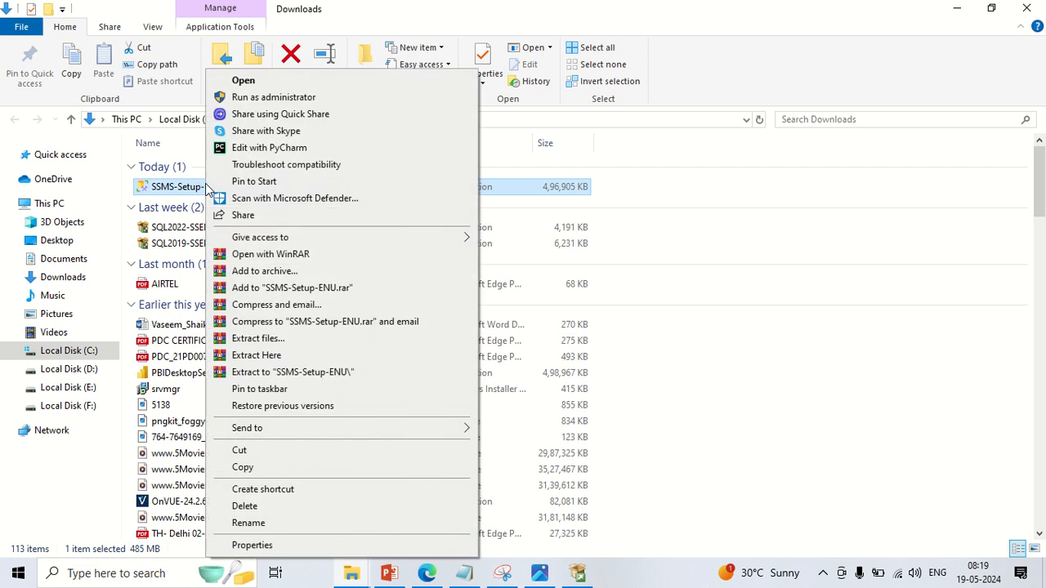
{"action": "left_click", "coordinate": [268, 545]}
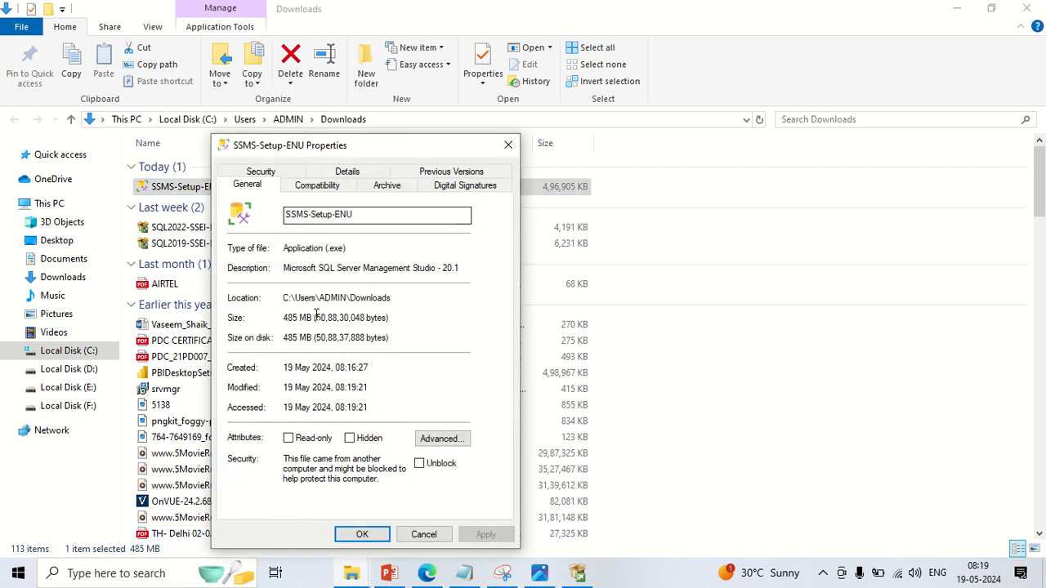
{"action": "left_click", "coordinate": [302, 189]}
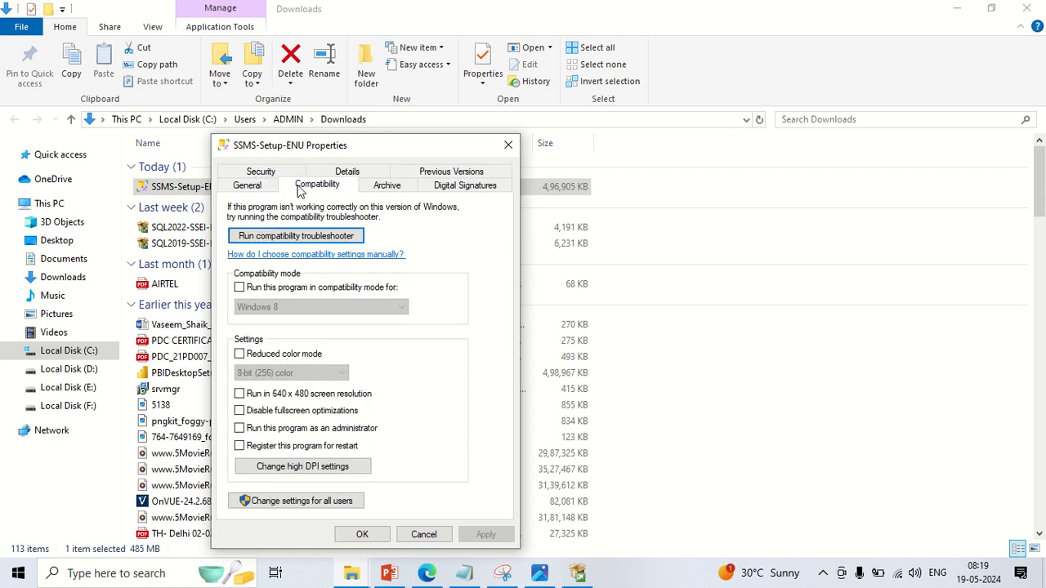
{"action": "left_click", "coordinate": [247, 185]}
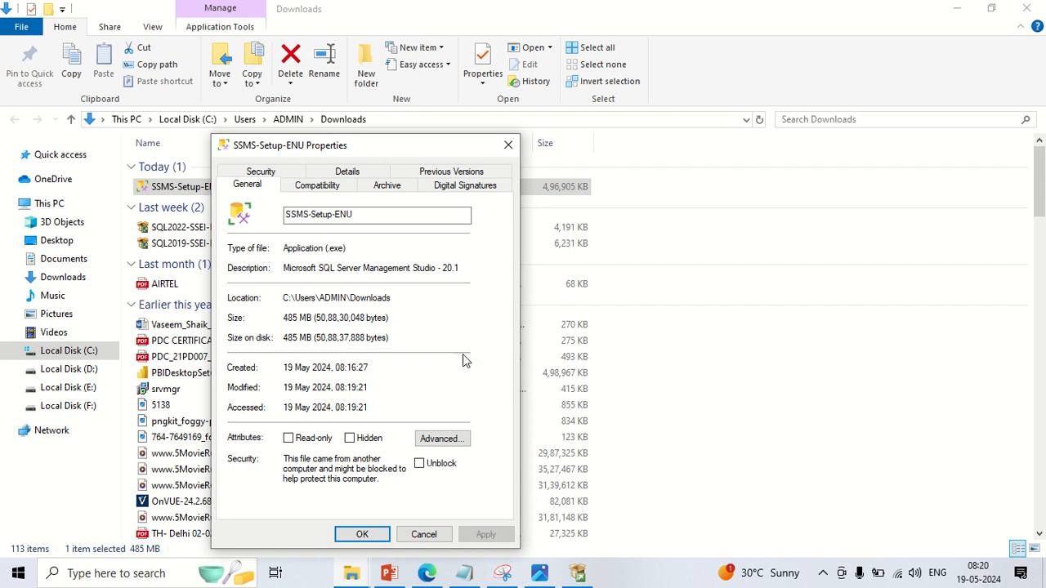
{"action": "left_click", "coordinate": [506, 145]}
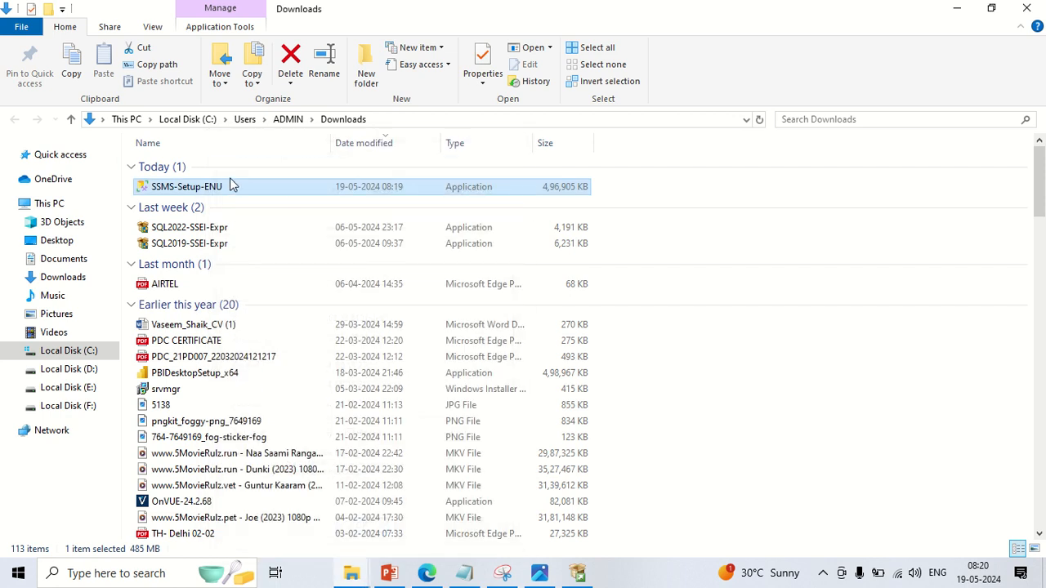
Run SSMS-Setup-ENU and install SQL Server Management Studio in C:\Program Files (x86)\Microsoft SQL Server Management Studio 20.
{"action": "double_click", "coordinate": [201, 186]}
{"action": "right_click", "coordinate": [196, 187]}
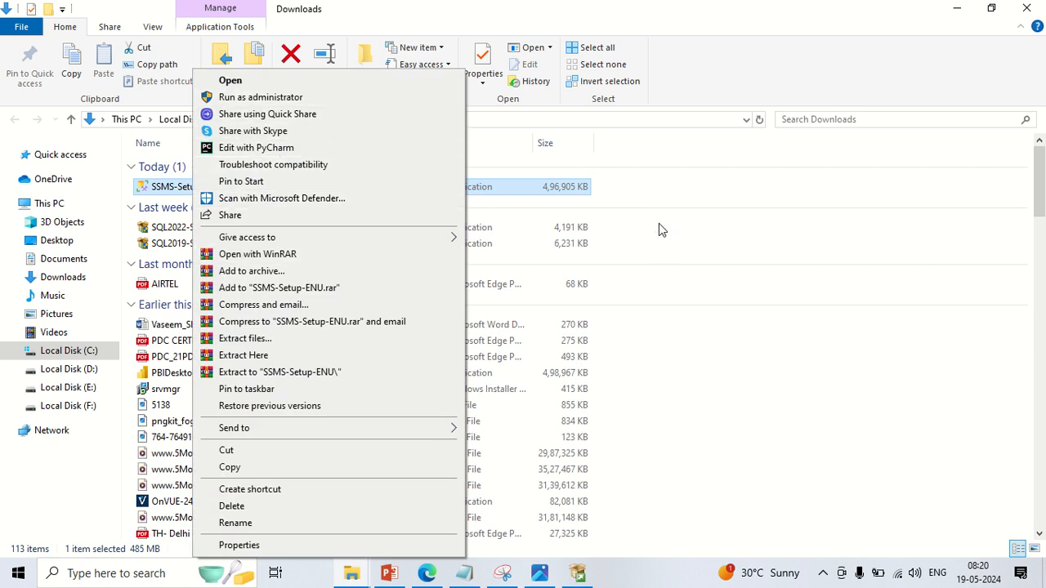
{"action": "left_click", "coordinate": [514, 186]}
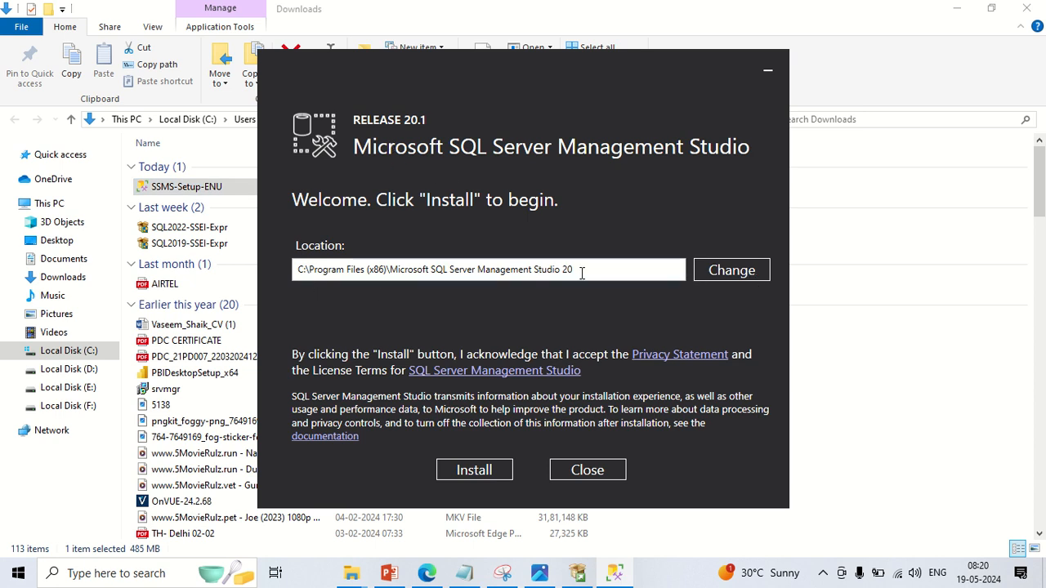
{"action": "left_click", "coordinate": [734, 272]}
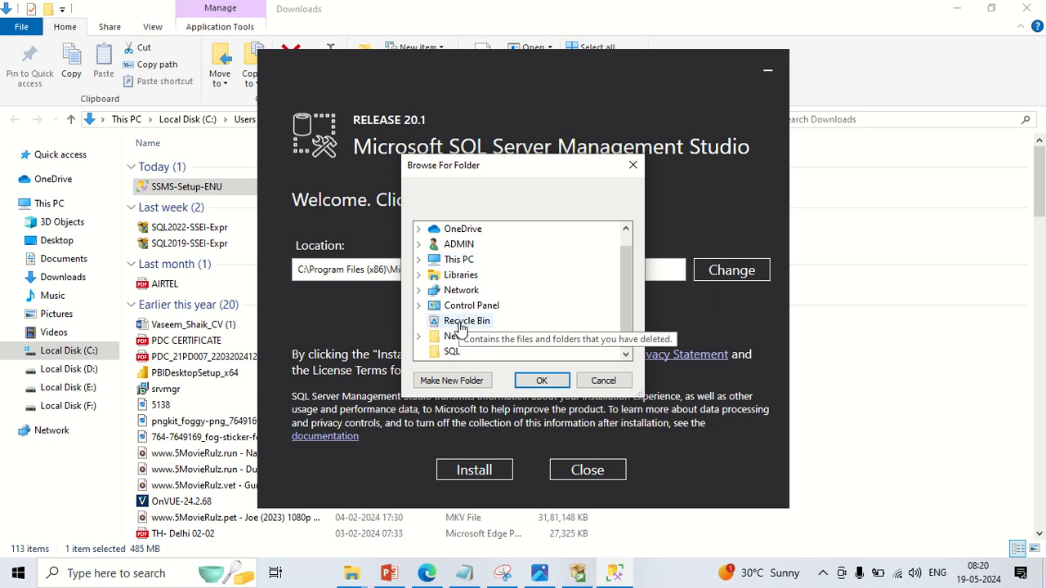
{"action": "left_click", "coordinate": [604, 381]}
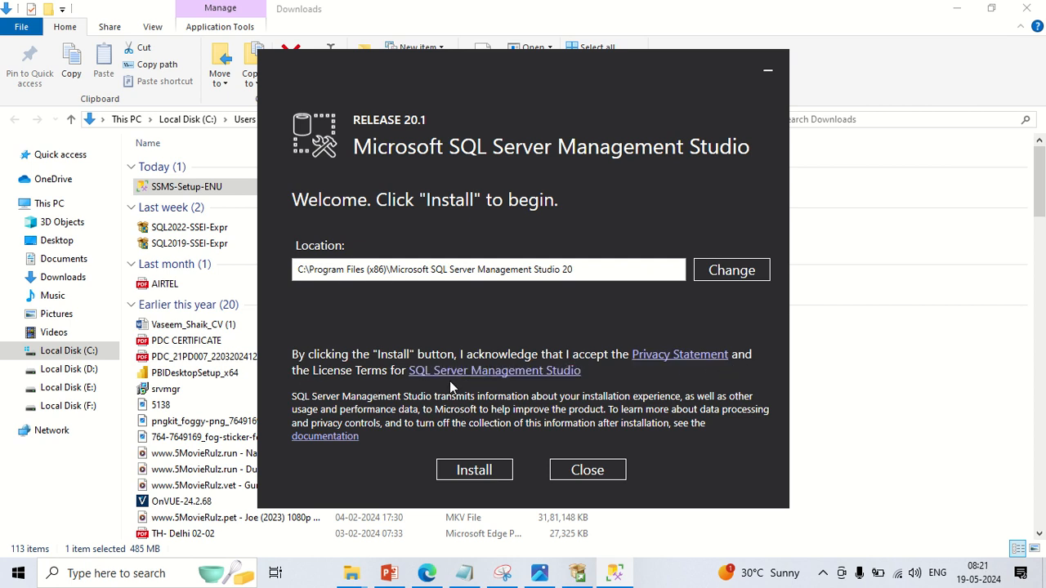
{"action": "left_click", "coordinate": [470, 472]}
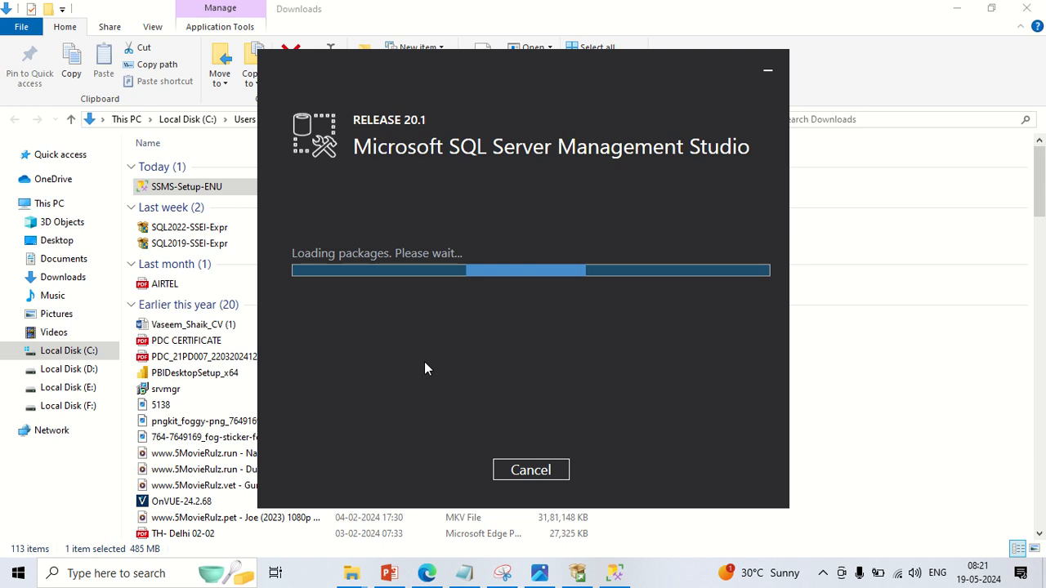
Minimize the Downloads, Microsoft Edge and SQL Server Installation Center windows, and reposition the SSMS installer on the desktop.
{"action": "left_click_drag", "start_coordinate": [498, 69], "coordinate": [419, 80]}
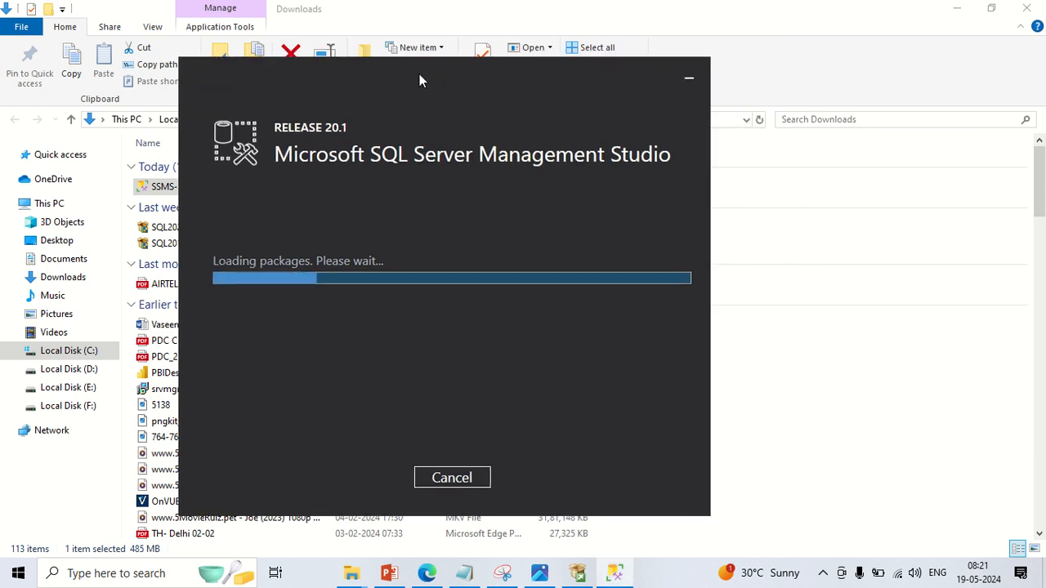
{"action": "left_click", "coordinate": [958, 8]}
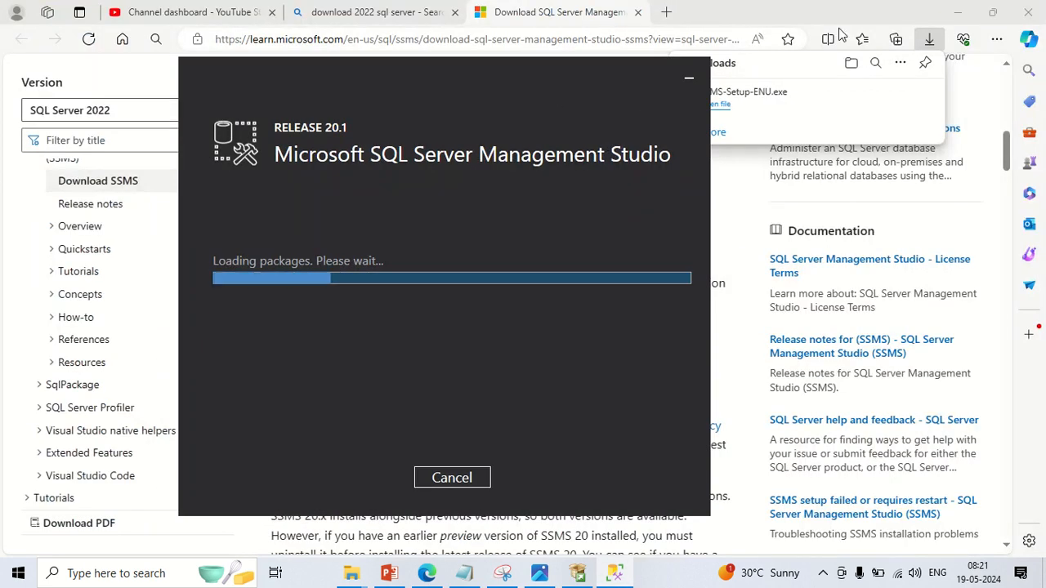
{"action": "left_click", "coordinate": [957, 11]}
{"action": "left_click", "coordinate": [958, 11]}
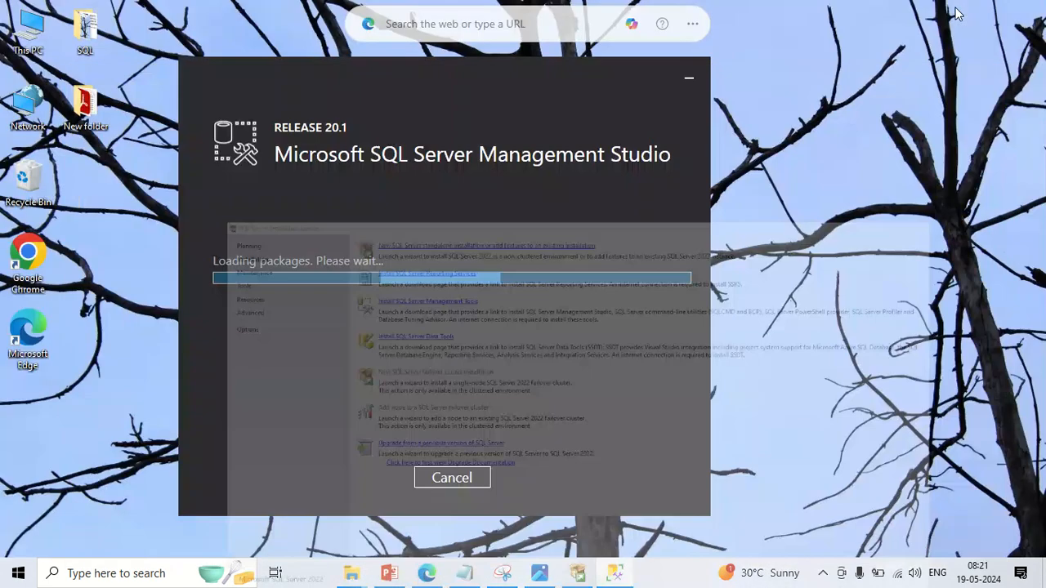
{"action": "left_click_drag", "start_coordinate": [452, 79], "coordinate": [493, 84]}
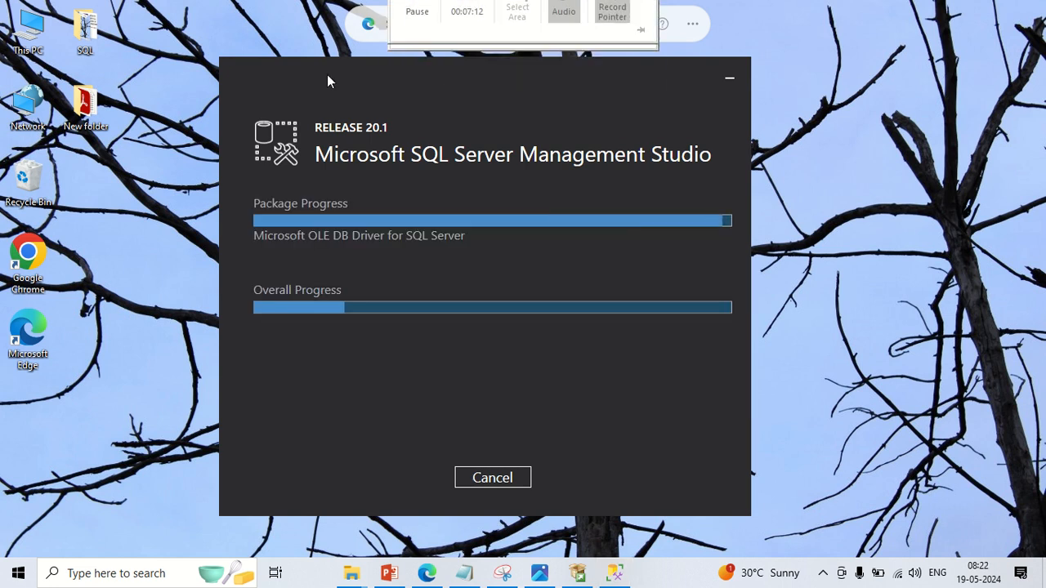
{"action": "left_click_drag", "start_coordinate": [327, 78], "coordinate": [349, 79]}
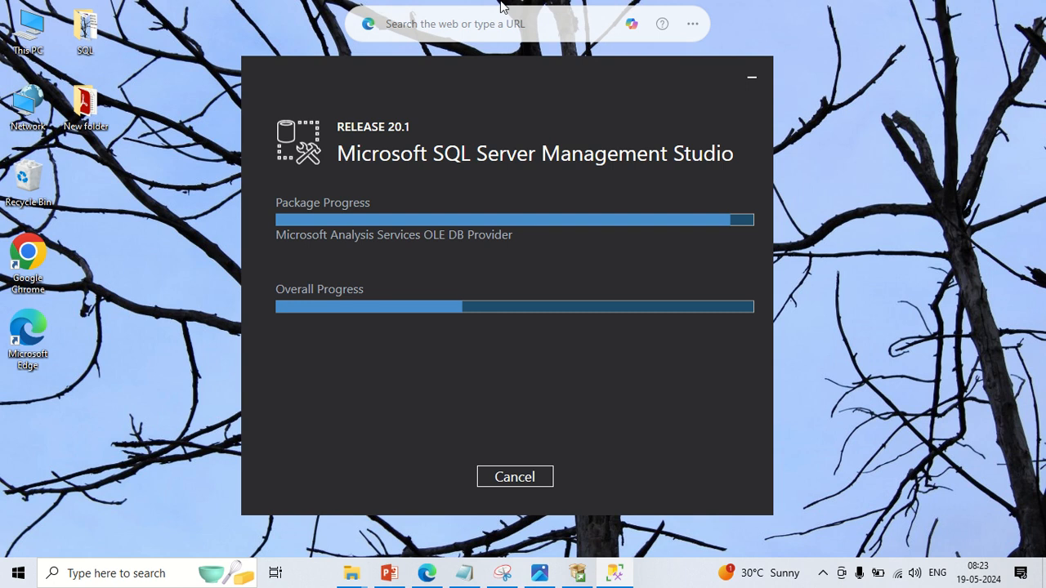
{"action": "mouse_move", "coordinate": [520, 4]}
{"action": "left_click", "coordinate": [415, 32]}
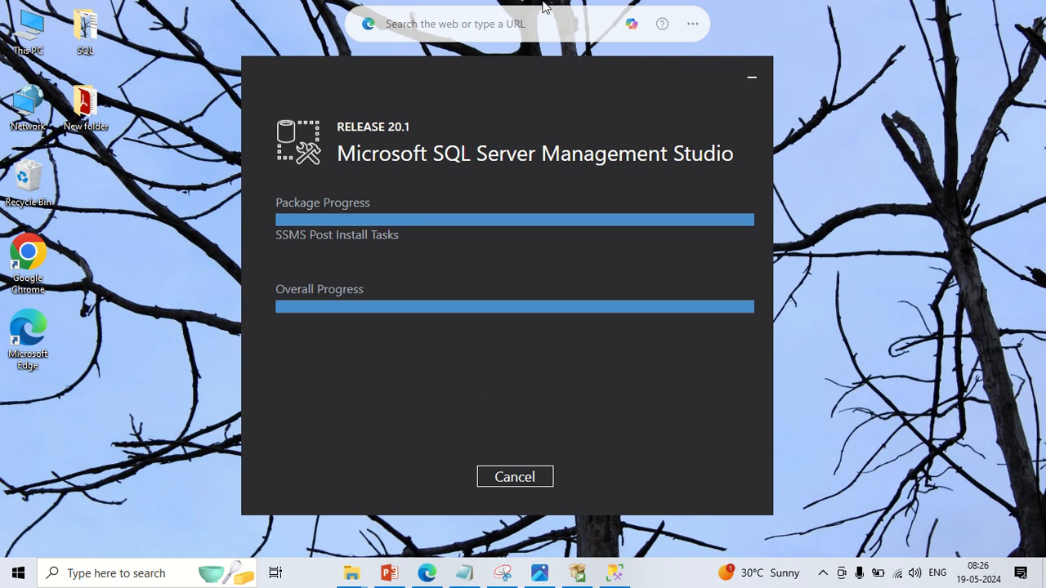
{"action": "mouse_move", "coordinate": [385, 5]}
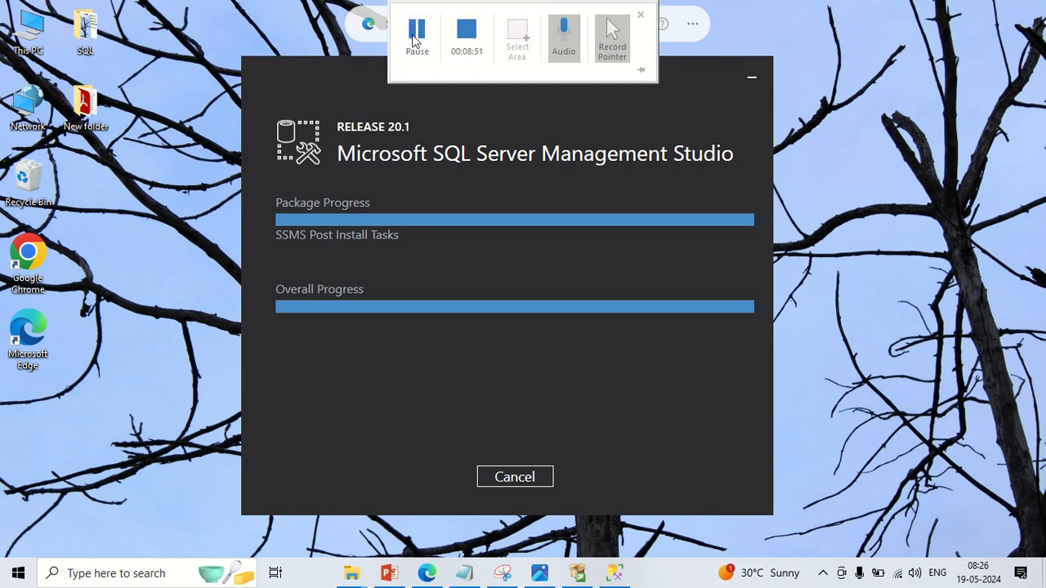
{"action": "left_click", "coordinate": [414, 41]}
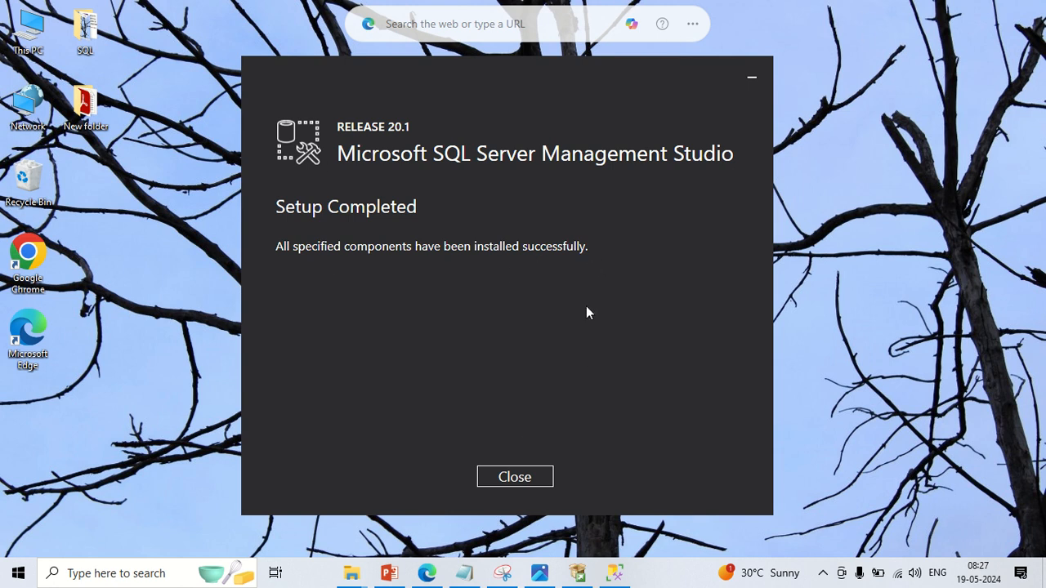
Close the SSMS installer and search Windows for SSMS after trying the search text SQL SER.
{"action": "left_click", "coordinate": [513, 477]}
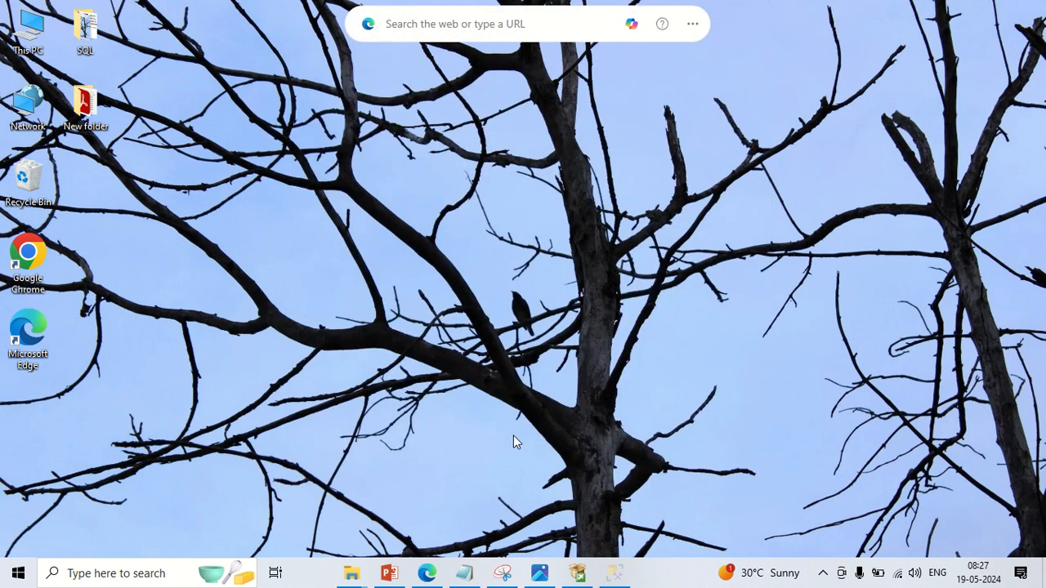
{"action": "left_click", "coordinate": [116, 580]}
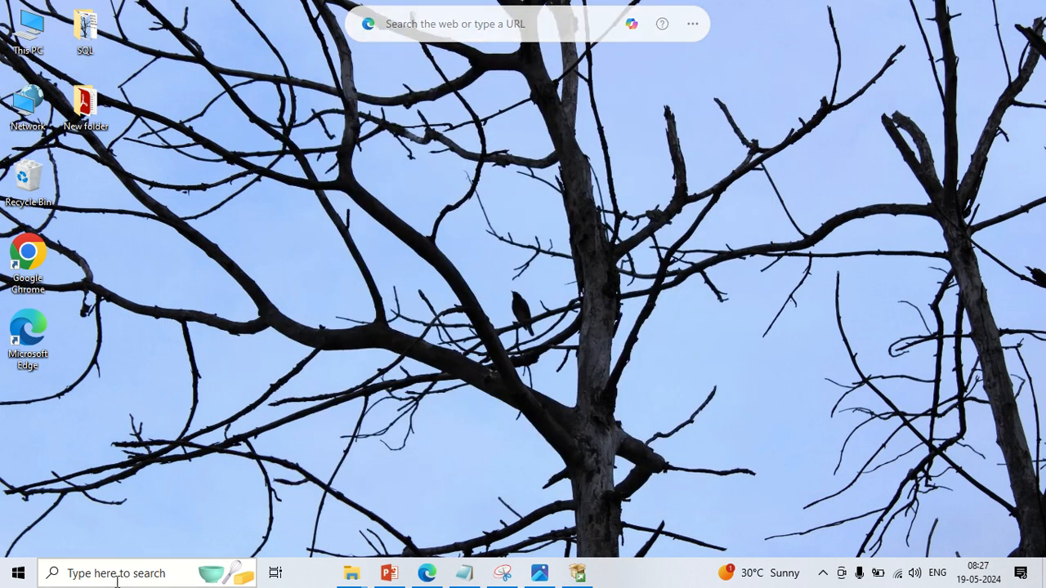
{"action": "type", "text": "SQL"}
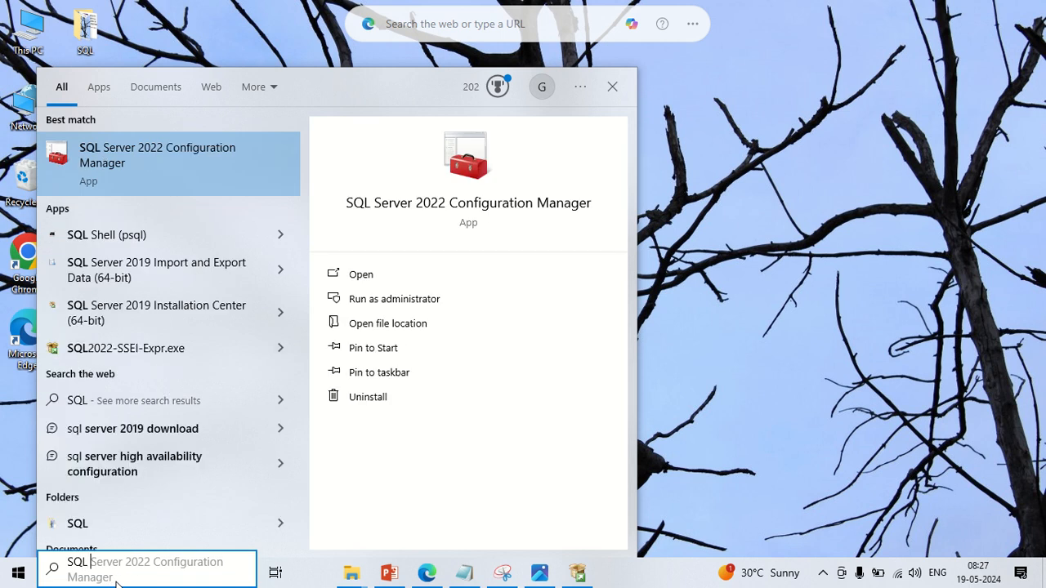
{"action": "type", "text": " SE"}
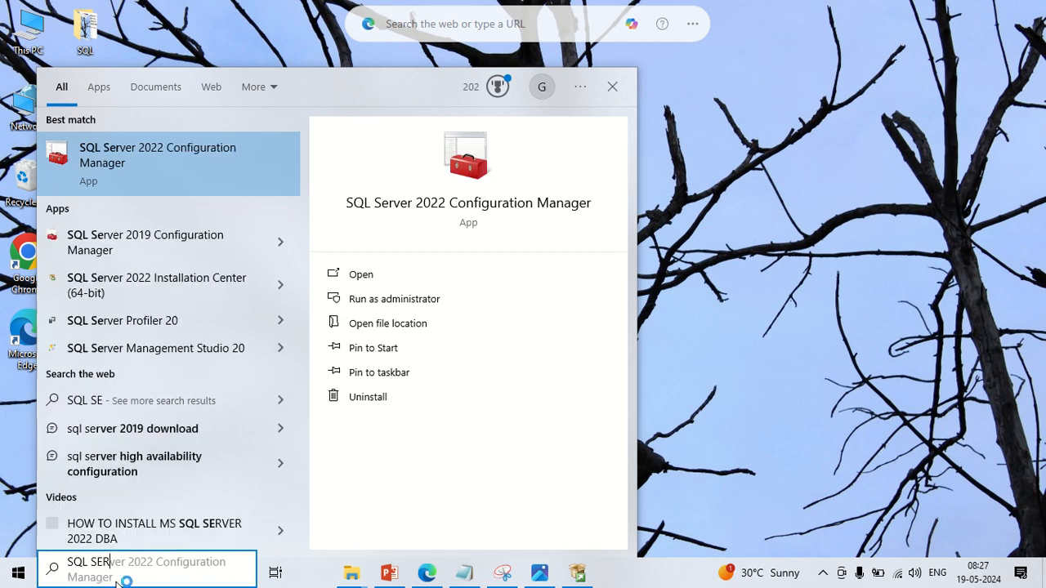
{"action": "type", "text": "R"}
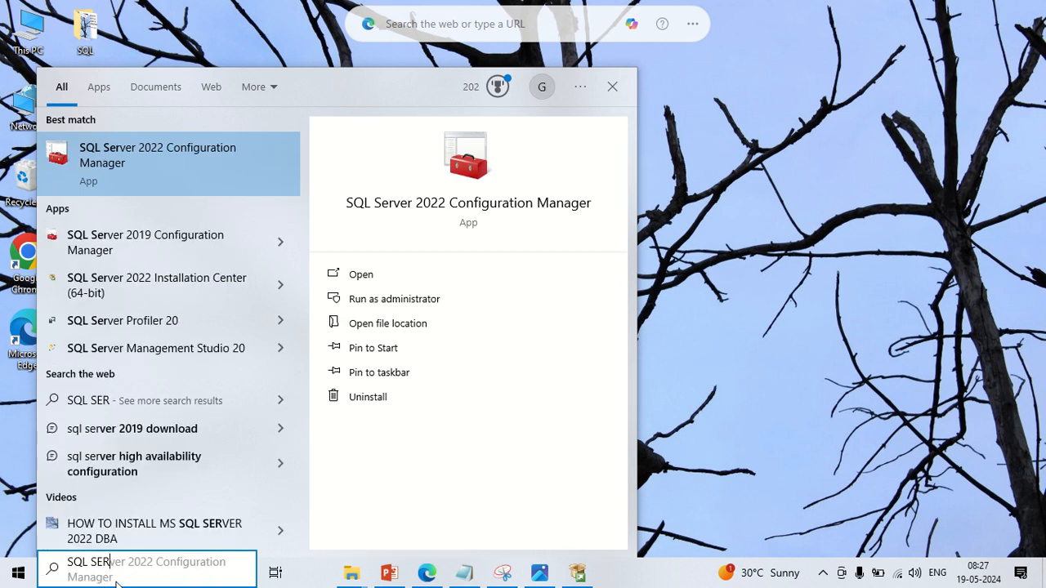
{"action": "key", "text": "ctrl+a"}
{"action": "key", "text": "BackSpace"}
{"action": "type", "text": "SSMS"}
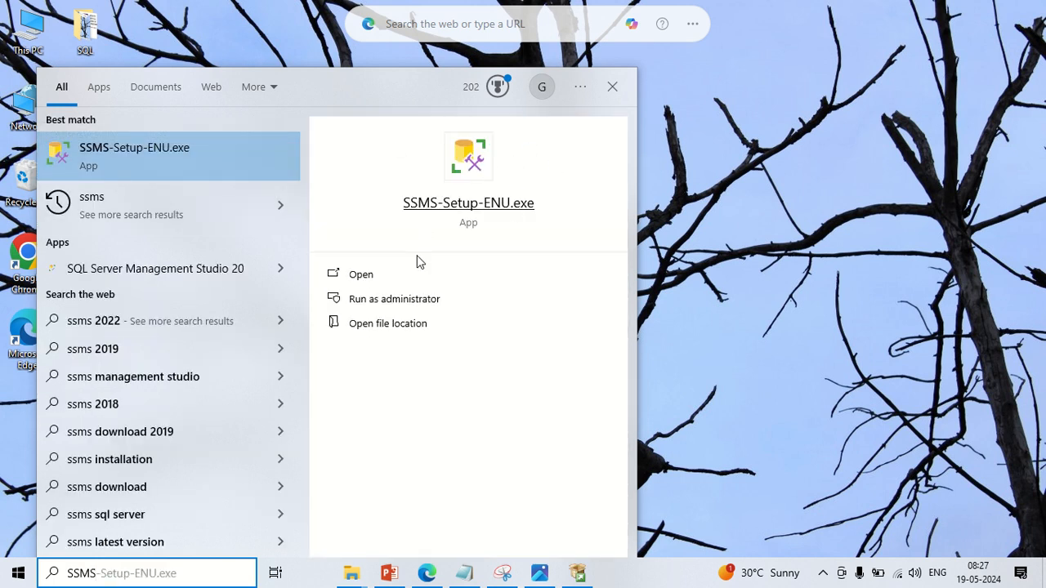
Open SSMS-Setup-ENU.exe from the search results and repair the SQL Server Management Studio 20.1 installation.
{"action": "left_click", "coordinate": [360, 275]}
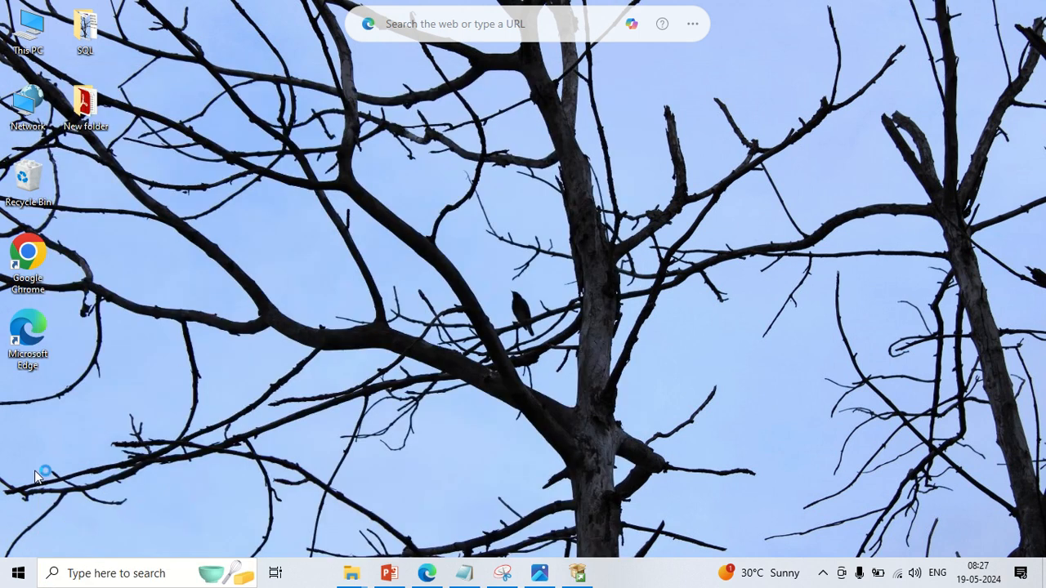
{"action": "left_click", "coordinate": [18, 573]}
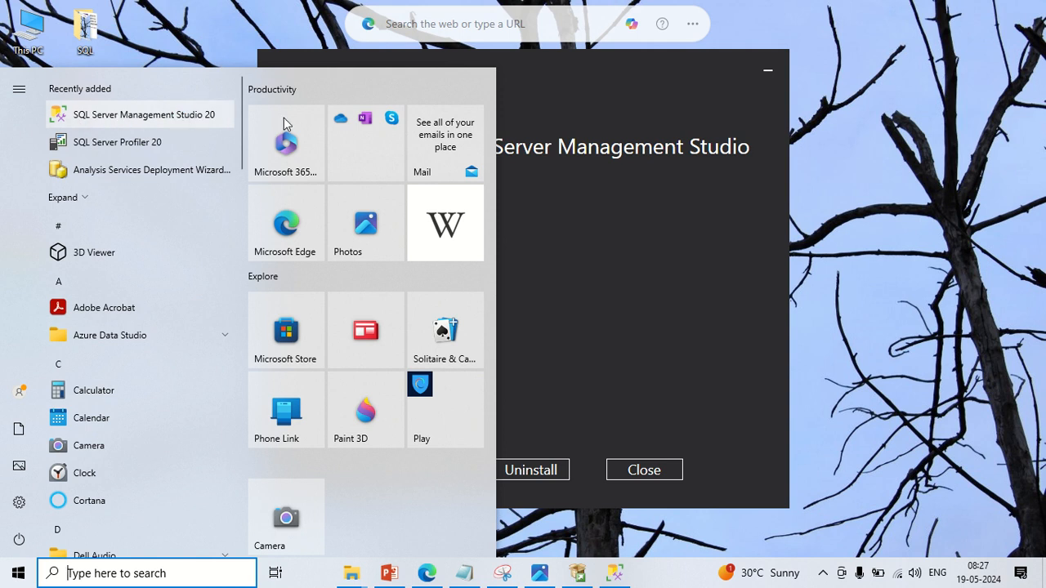
{"action": "left_click", "coordinate": [572, 192]}
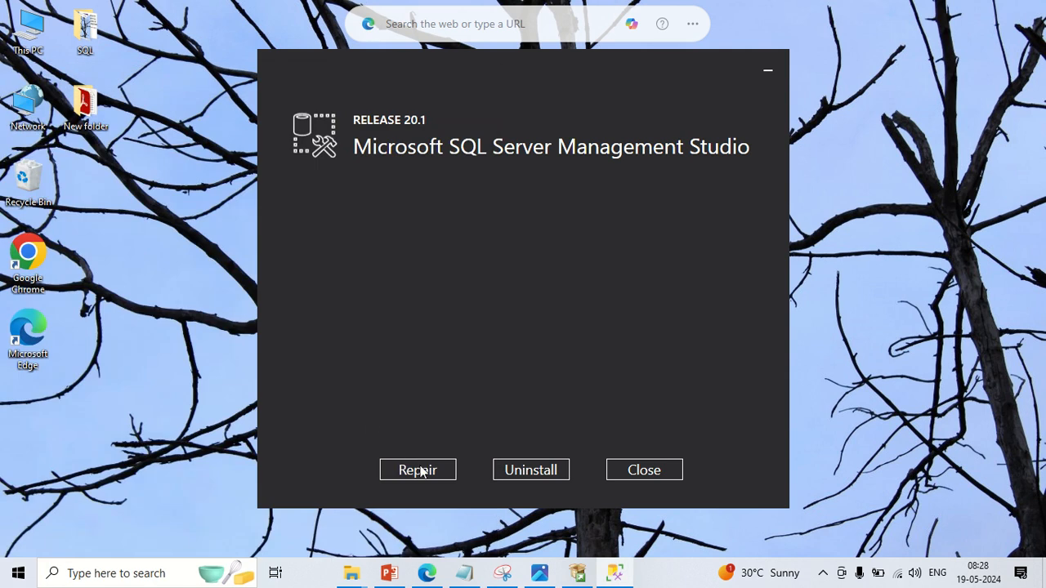
{"action": "left_click", "coordinate": [421, 471]}
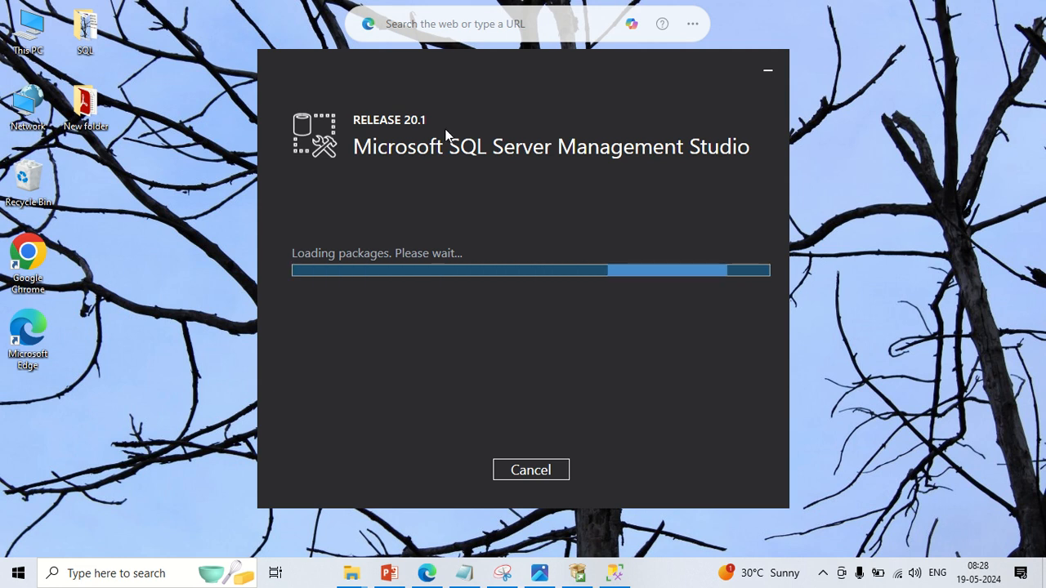
{"action": "mouse_move", "coordinate": [448, 7]}
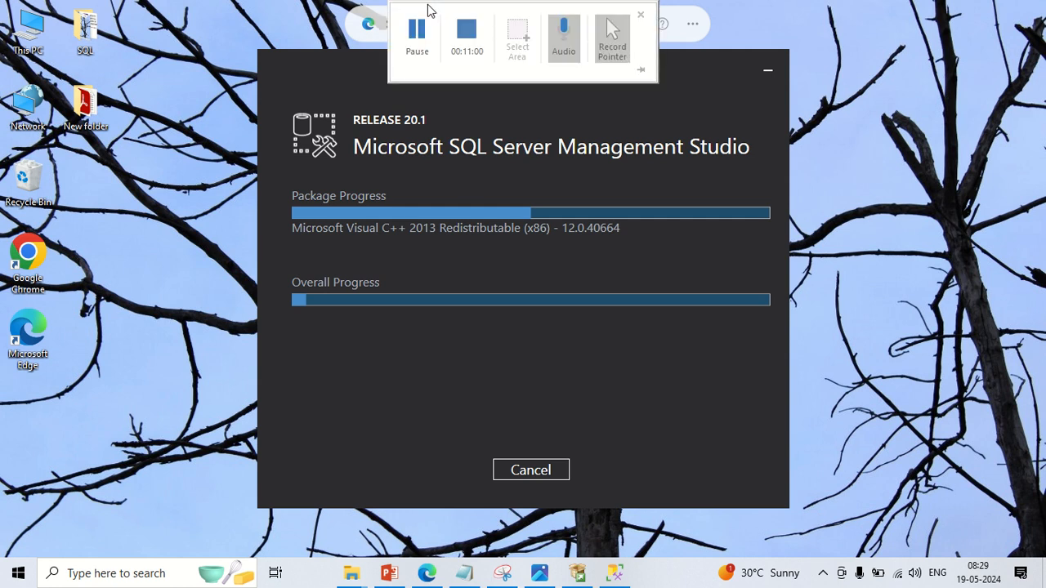
{"action": "left_click", "coordinate": [417, 24]}
{"action": "left_click", "coordinate": [417, 24]}
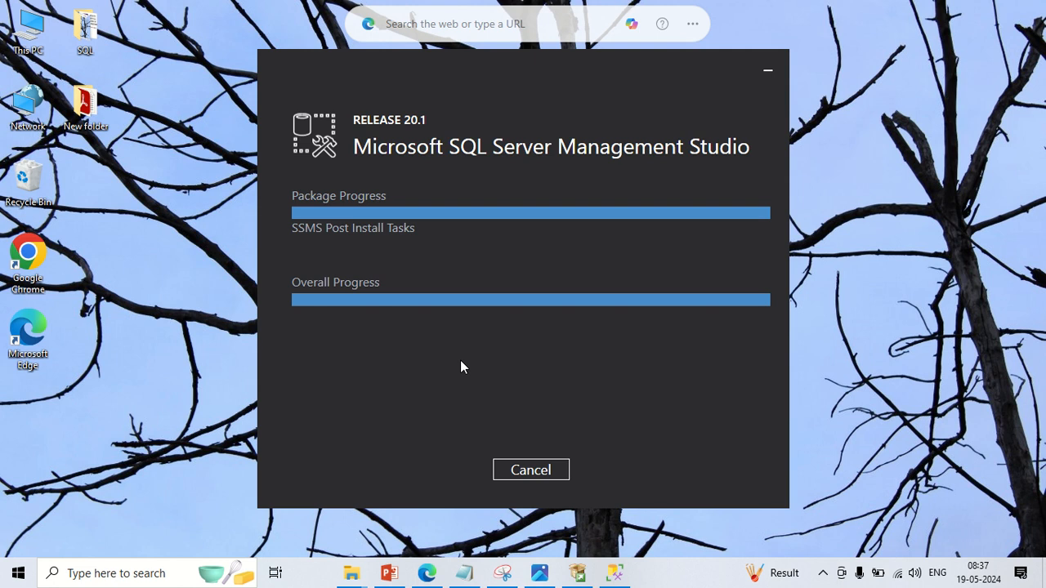
{"action": "mouse_move", "coordinate": [490, 4]}
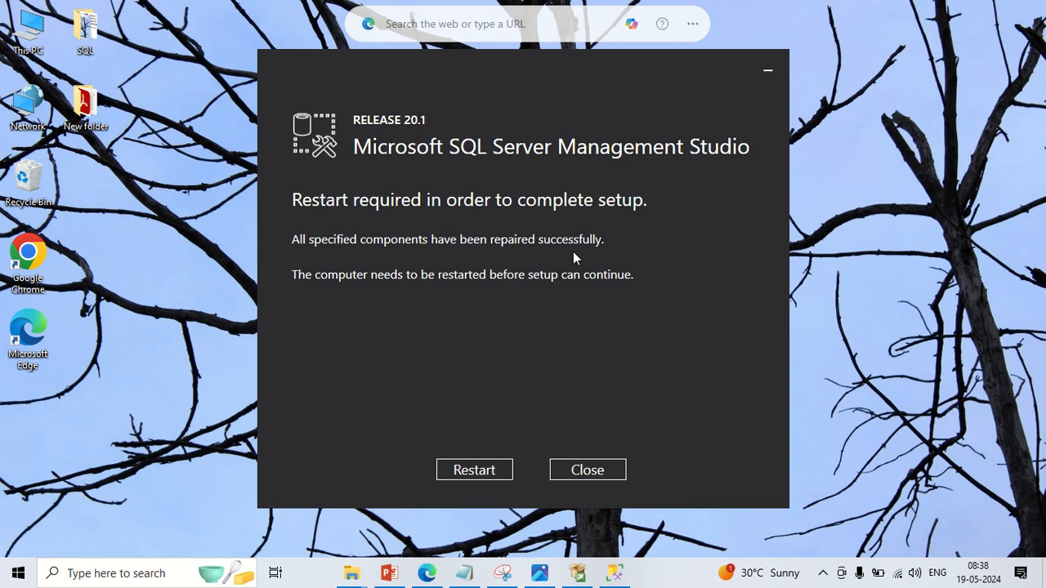
{"action": "mouse_move", "coordinate": [405, 7]}
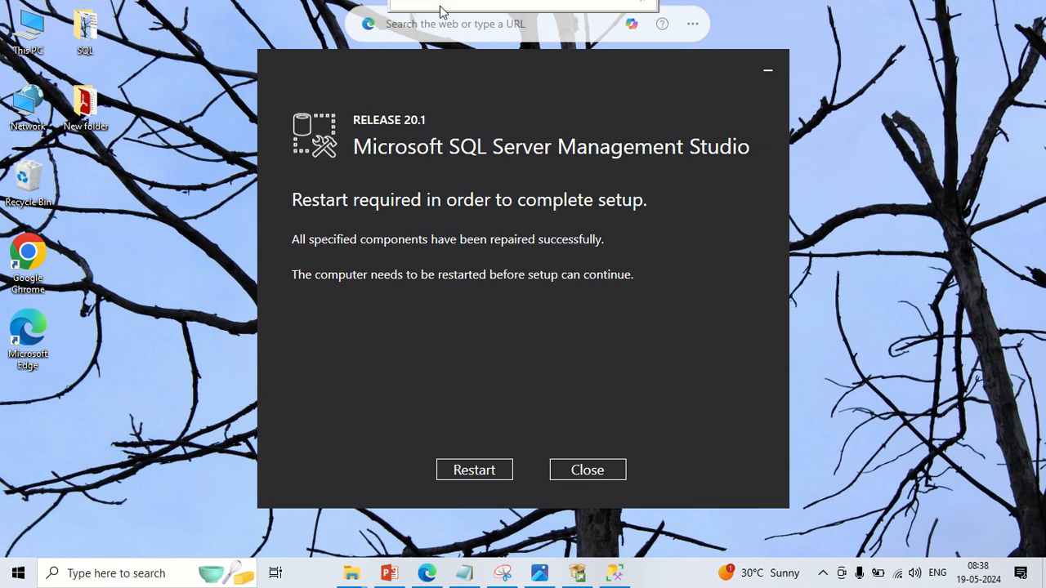